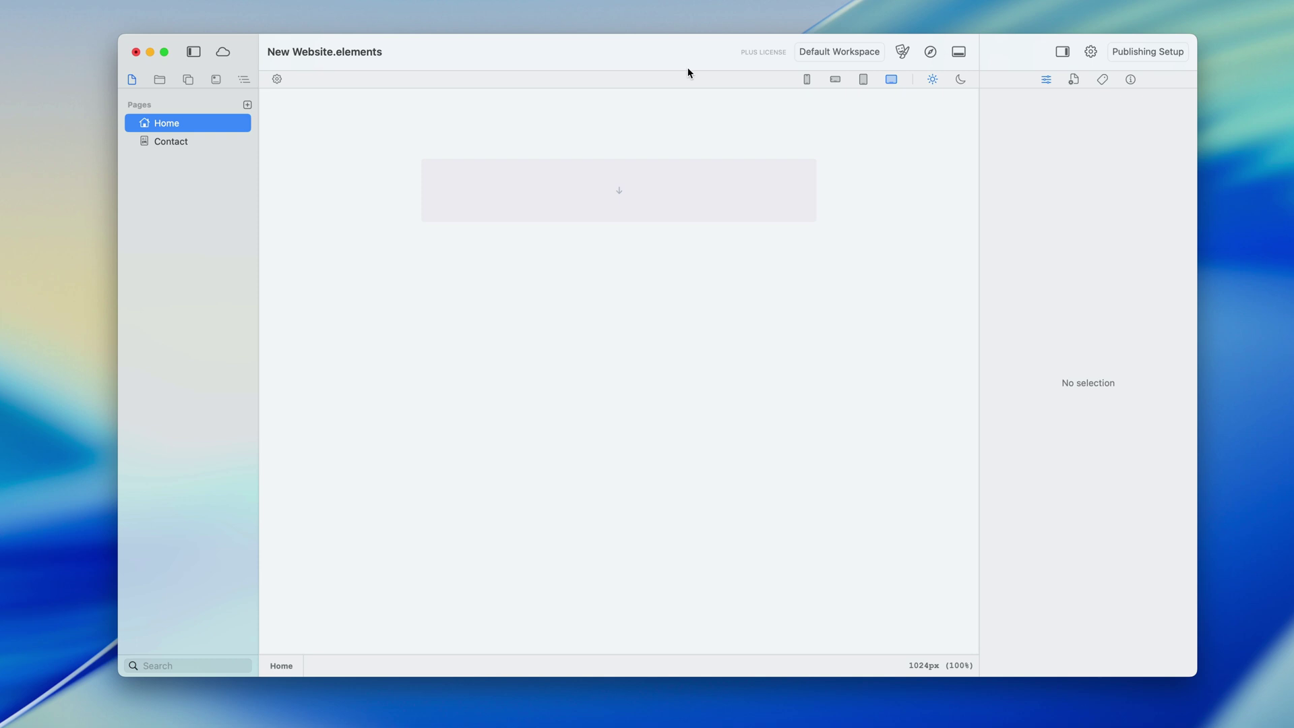
Drag the Sticky Menu from the library's Menu folder onto the top of the Home page
{"action": "left_click", "coordinate": [215, 80]}
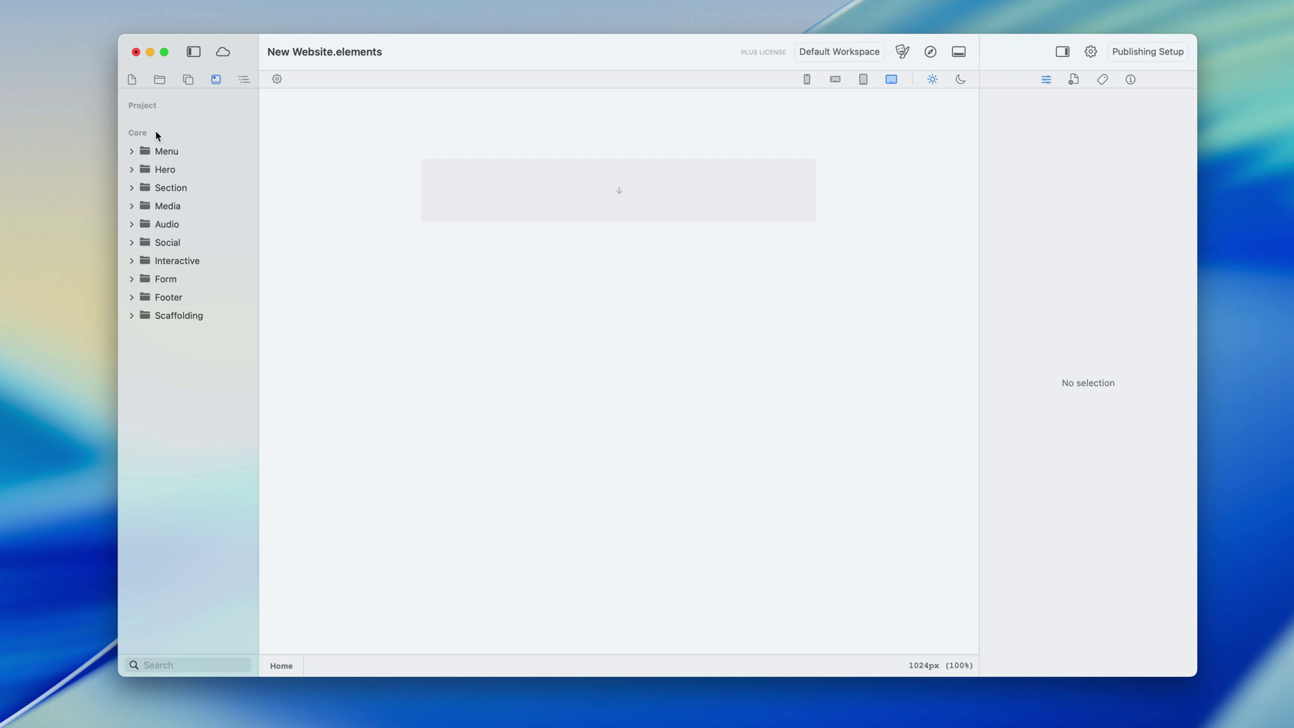
{"action": "left_click", "coordinate": [132, 150]}
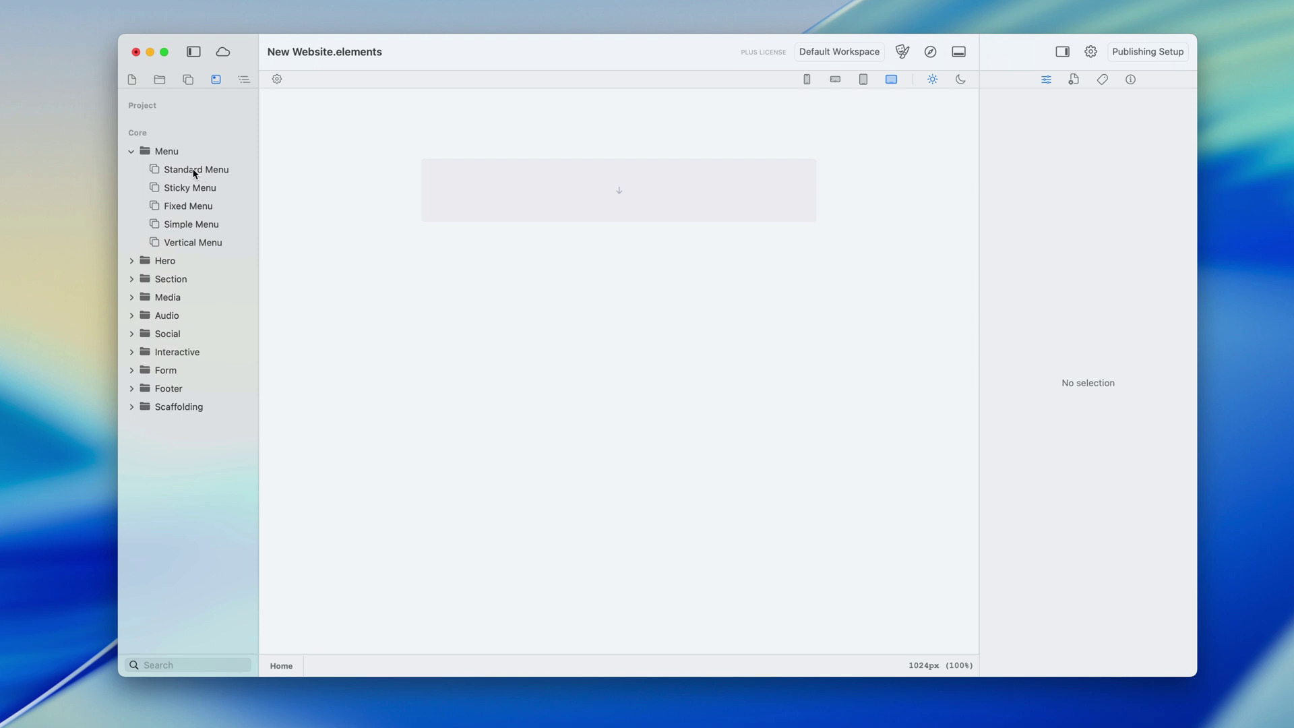
{"action": "left_click_drag", "start_coordinate": [195, 188], "coordinate": [456, 203]}
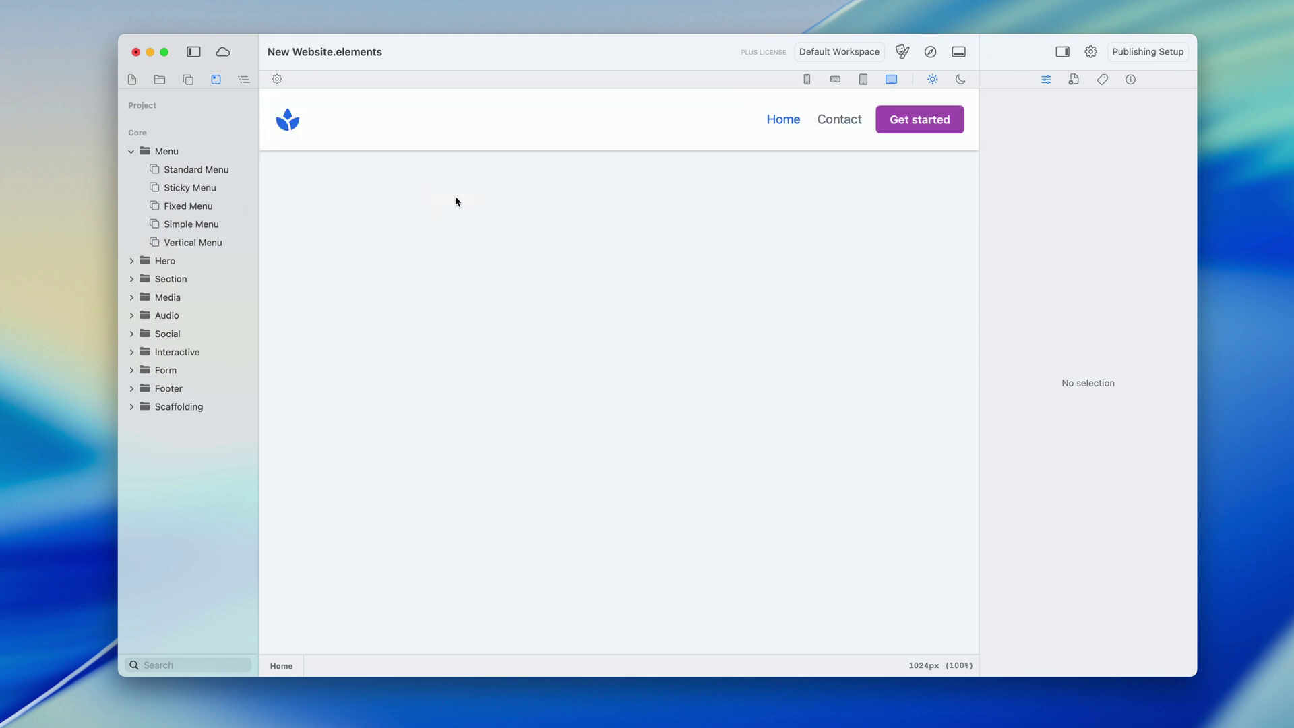
Try the Hero Photo section below the menu, then delete it
{"action": "left_click", "coordinate": [132, 154]}
{"action": "left_click", "coordinate": [132, 170]}
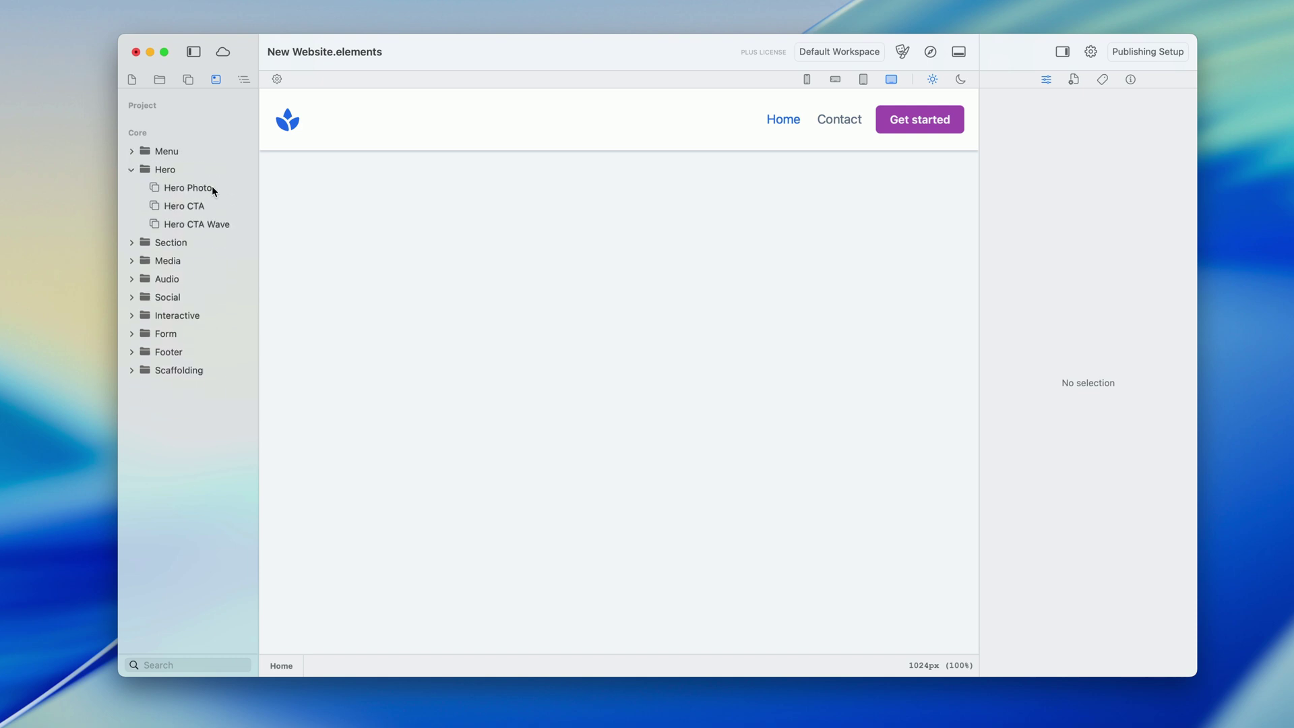
{"action": "left_click_drag", "start_coordinate": [190, 191], "coordinate": [391, 199]}
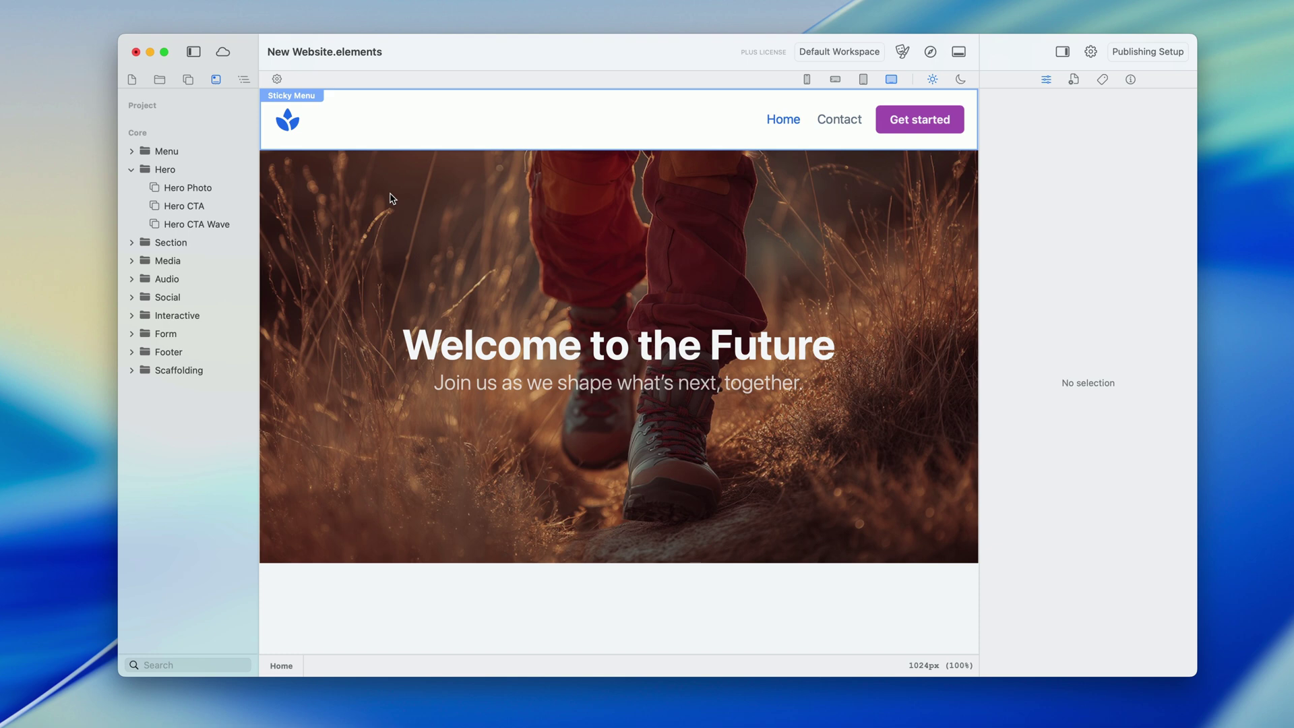
{"action": "left_click", "coordinate": [392, 198]}
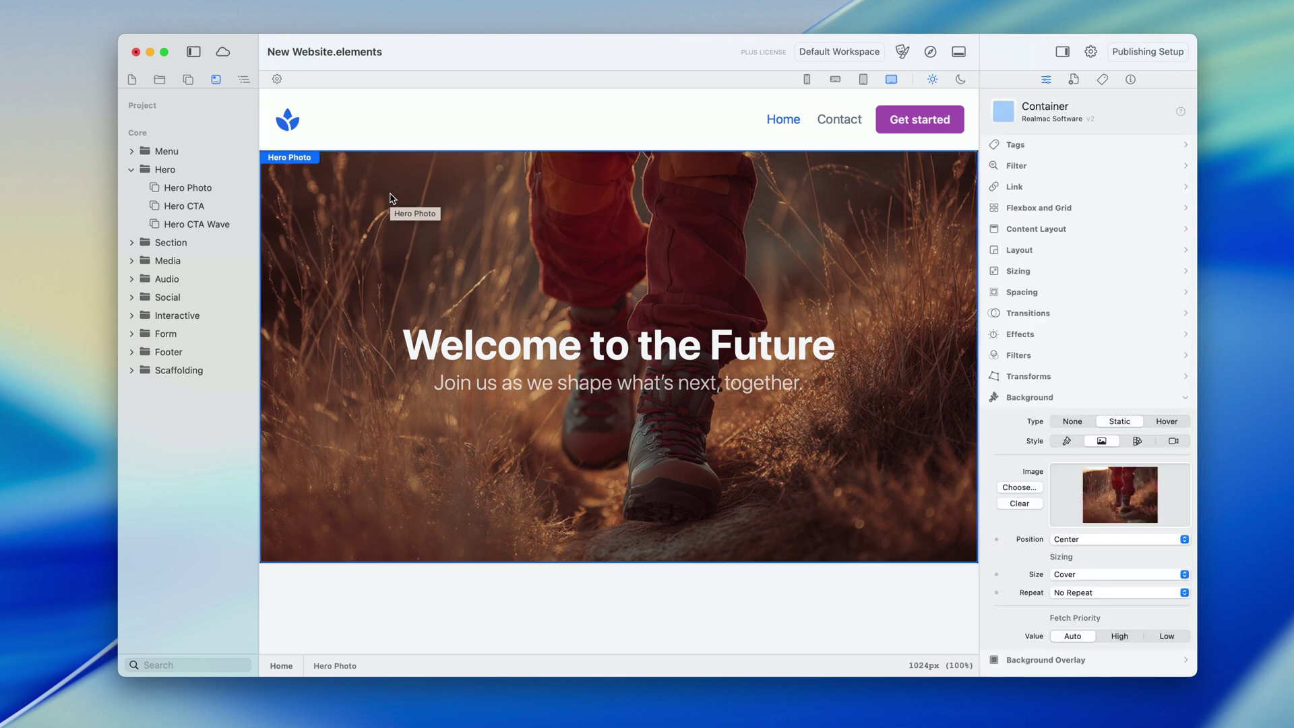
{"action": "key", "text": "BackSpace"}
Try Hero CTA and Hero CTA Wave, delete both, and put Hero Photo back
{"action": "left_click_drag", "start_coordinate": [184, 205], "coordinate": [442, 202]}
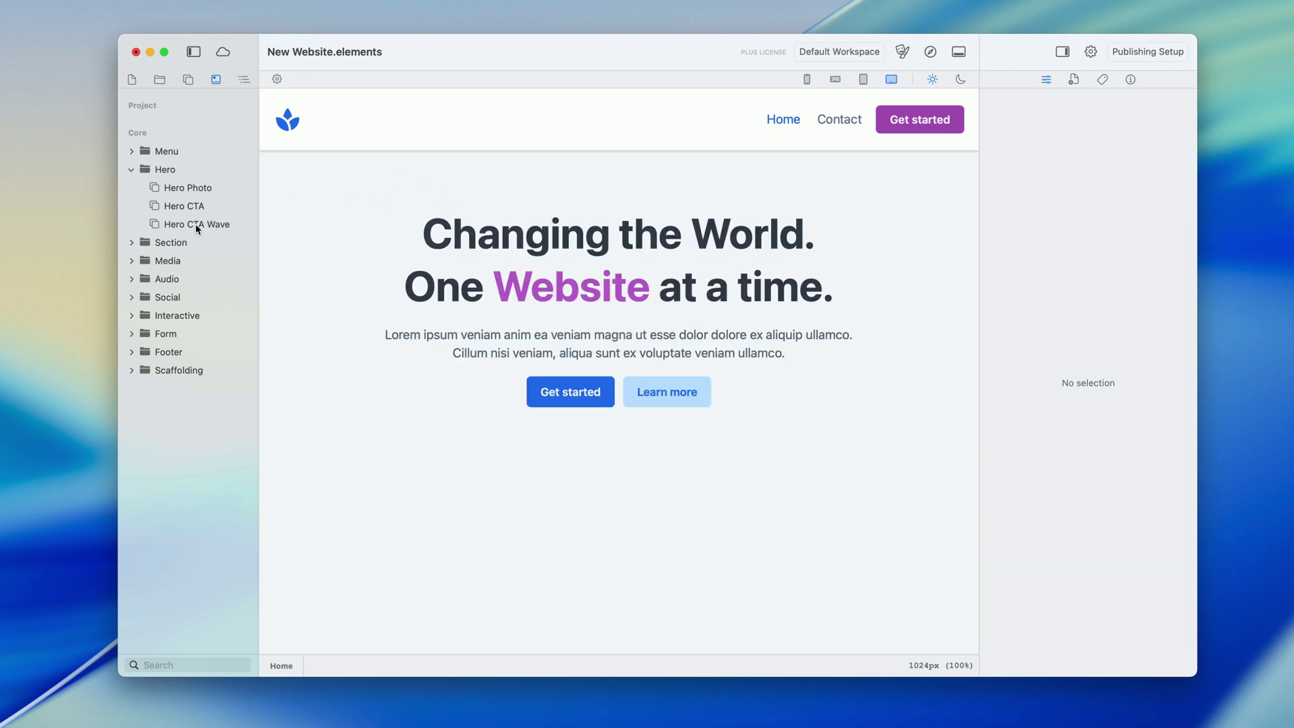
{"action": "left_click_drag", "start_coordinate": [195, 224], "coordinate": [382, 159]}
{"action": "left_click", "coordinate": [681, 188]}
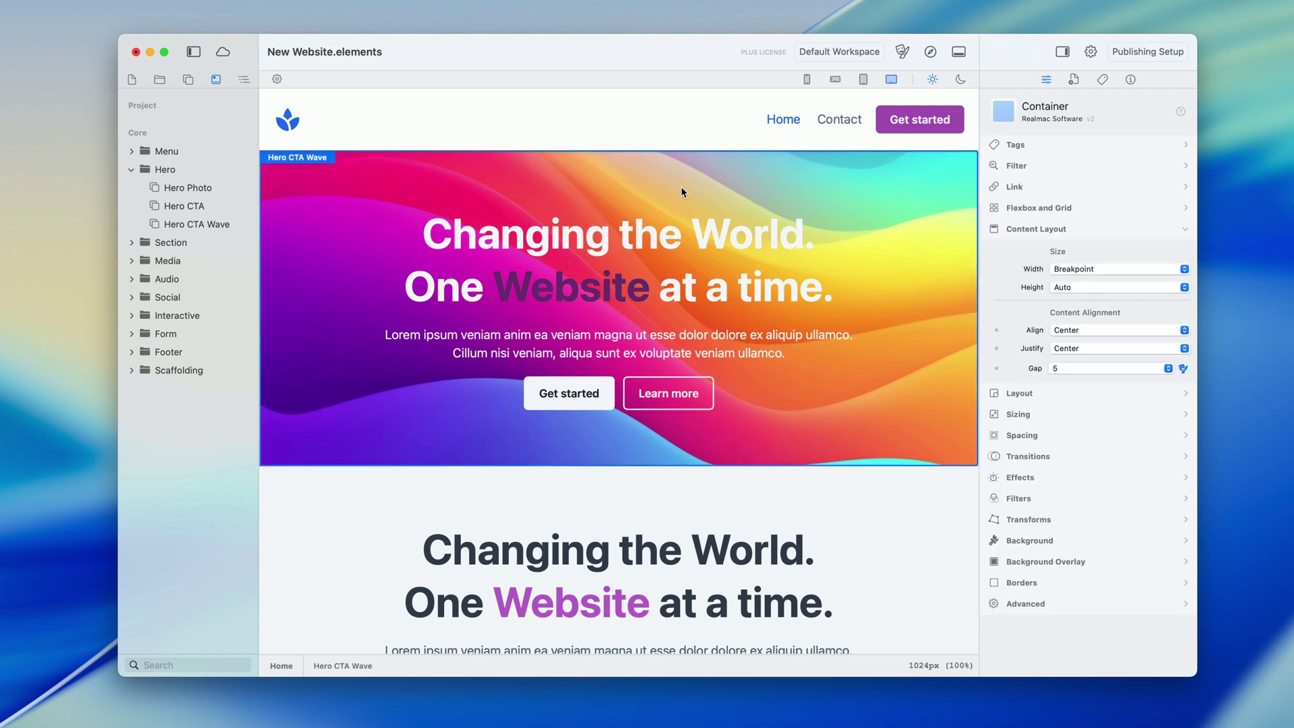
{"action": "key", "text": "BackSpace"}
{"action": "left_click", "coordinate": [652, 176]}
{"action": "key", "text": "BackSpace"}
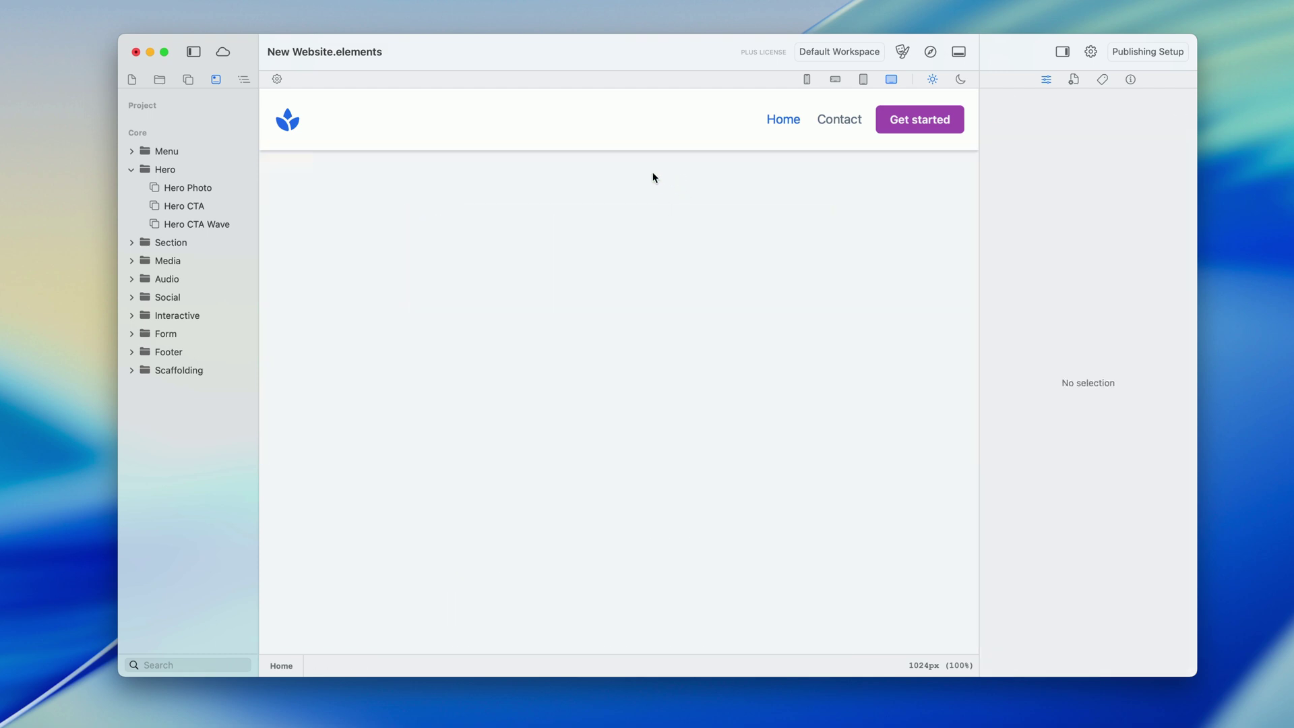
{"action": "left_click_drag", "start_coordinate": [201, 188], "coordinate": [366, 176]}
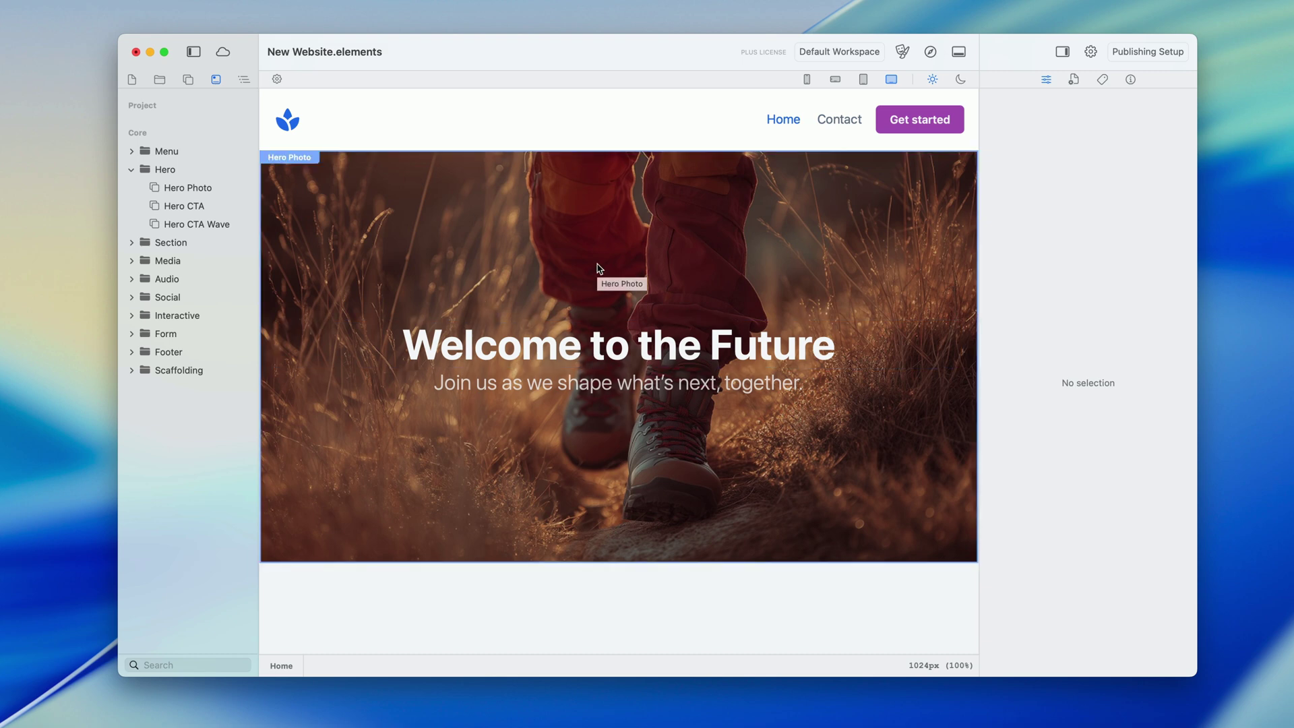
Replace 'to the Future' with 'to Elements' in the hero headline
{"action": "left_click", "coordinate": [628, 334]}
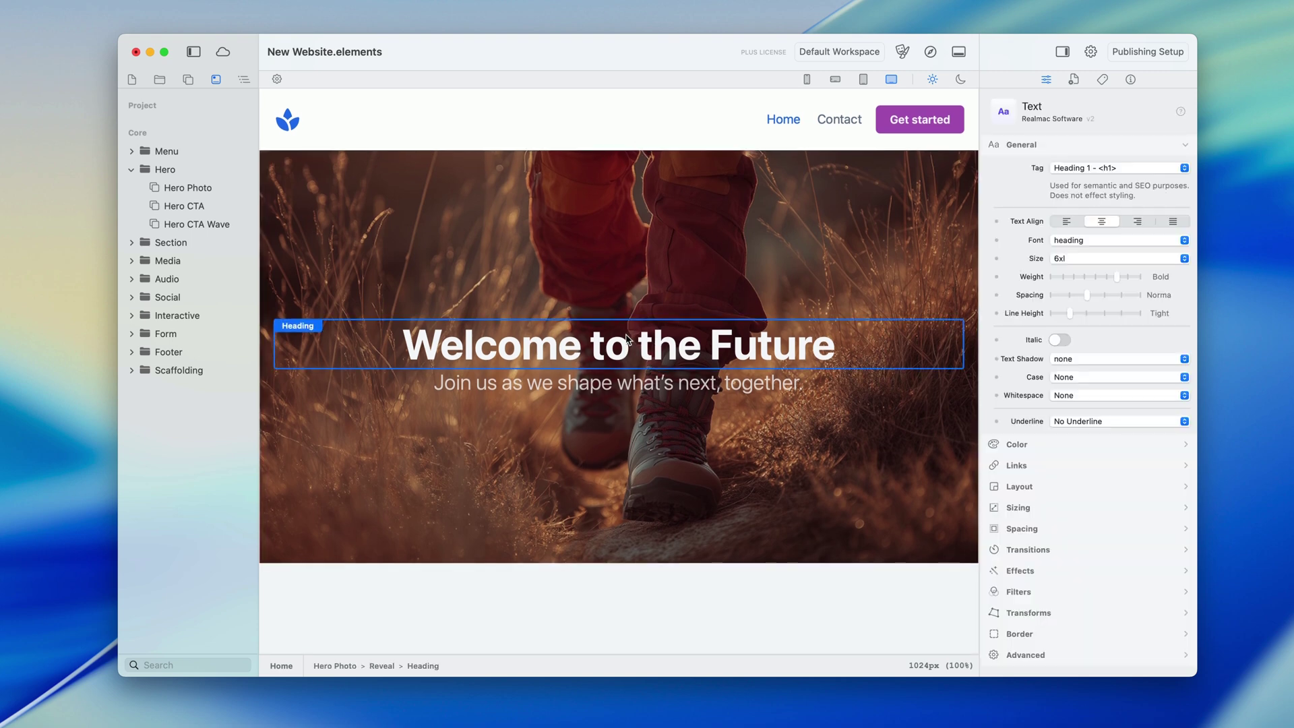
{"action": "double_click", "coordinate": [627, 339]}
{"action": "left_click_drag", "start_coordinate": [589, 342], "coordinate": [848, 344]}
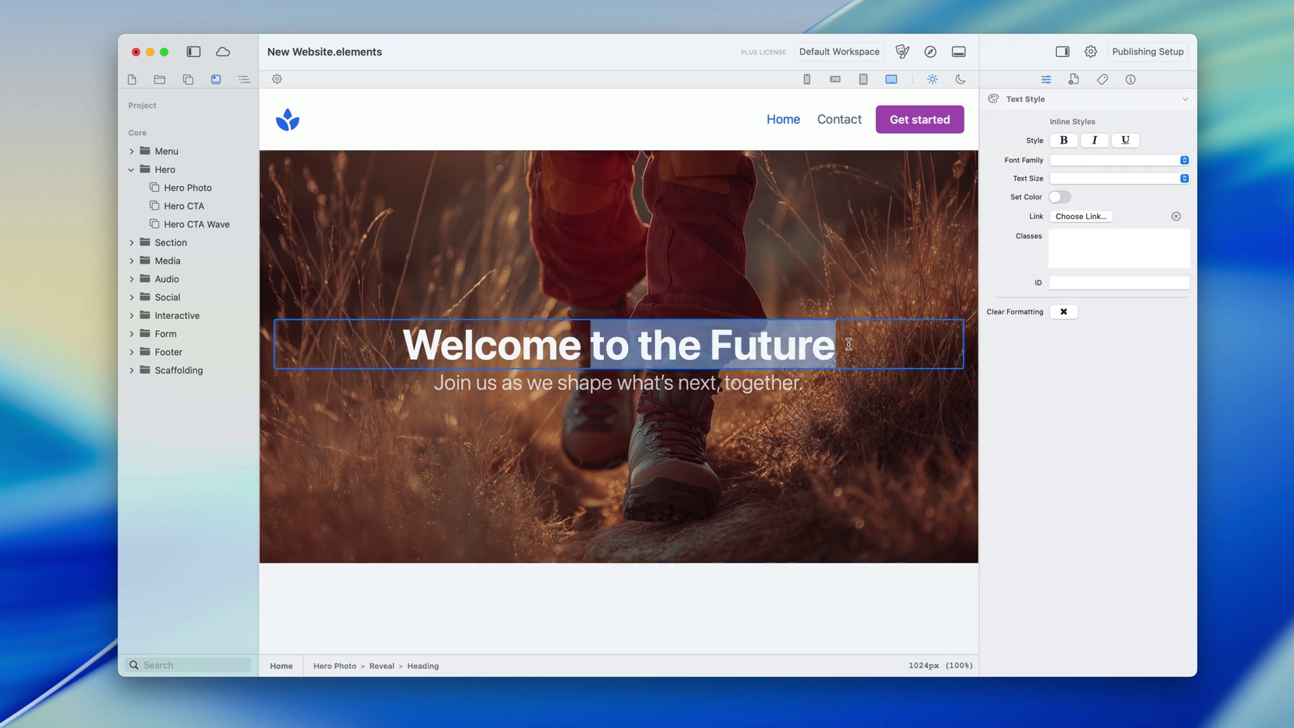
{"action": "type", "text": "to Elements"}
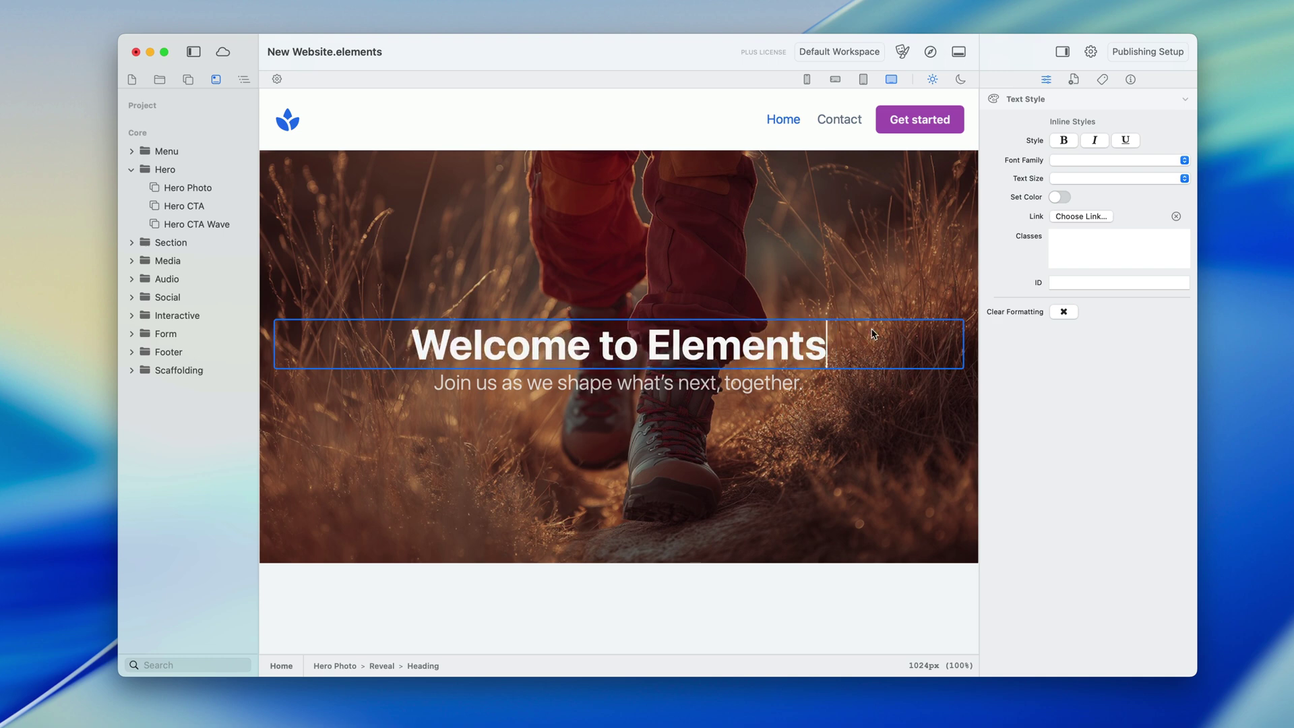
{"action": "key", "text": "Escape"}
Set the hero headline's text size to 6xl
{"action": "left_click", "coordinate": [873, 334]}
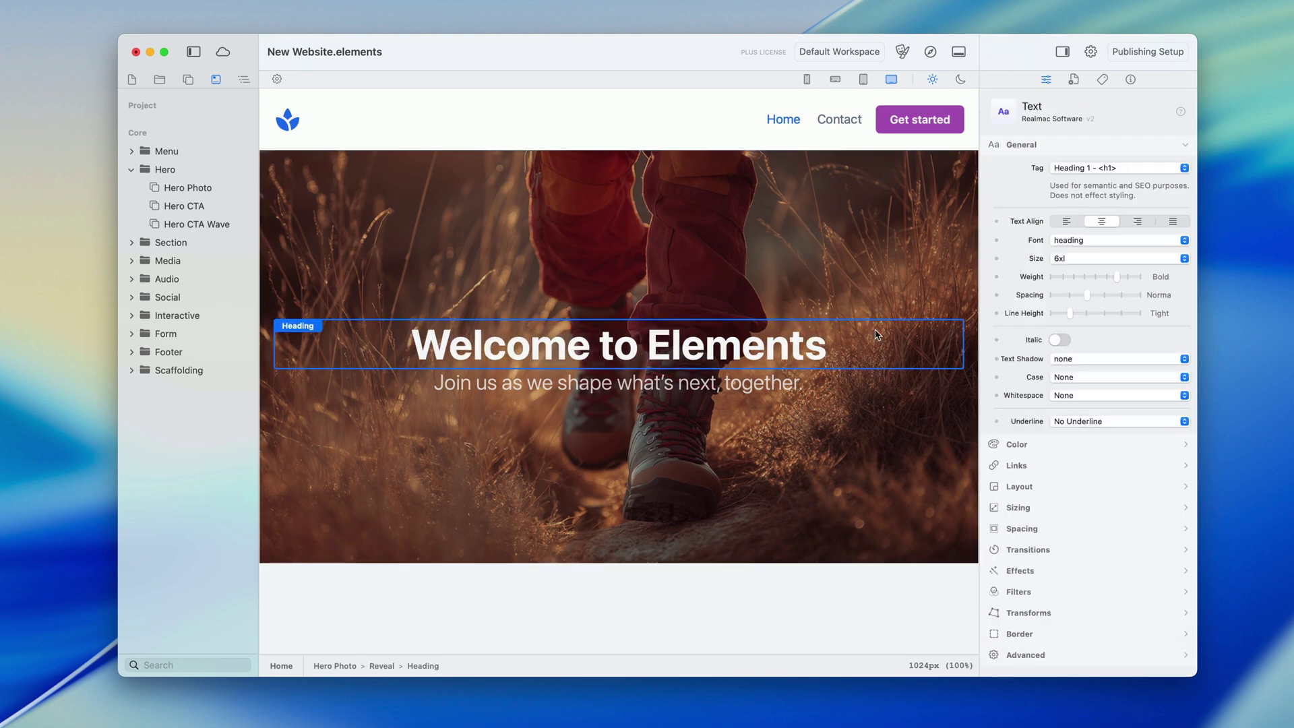
{"action": "left_click", "coordinate": [1078, 261]}
{"action": "left_click", "coordinate": [1082, 259]}
{"action": "left_click", "coordinate": [1082, 258]}
{"action": "left_click", "coordinate": [1082, 264]}
Preview the page in dark mode and at 640px and 768px, then return to 1024px
{"action": "left_click", "coordinate": [962, 79]}
{"action": "left_click", "coordinate": [933, 79]}
{"action": "left_click", "coordinate": [835, 79]}
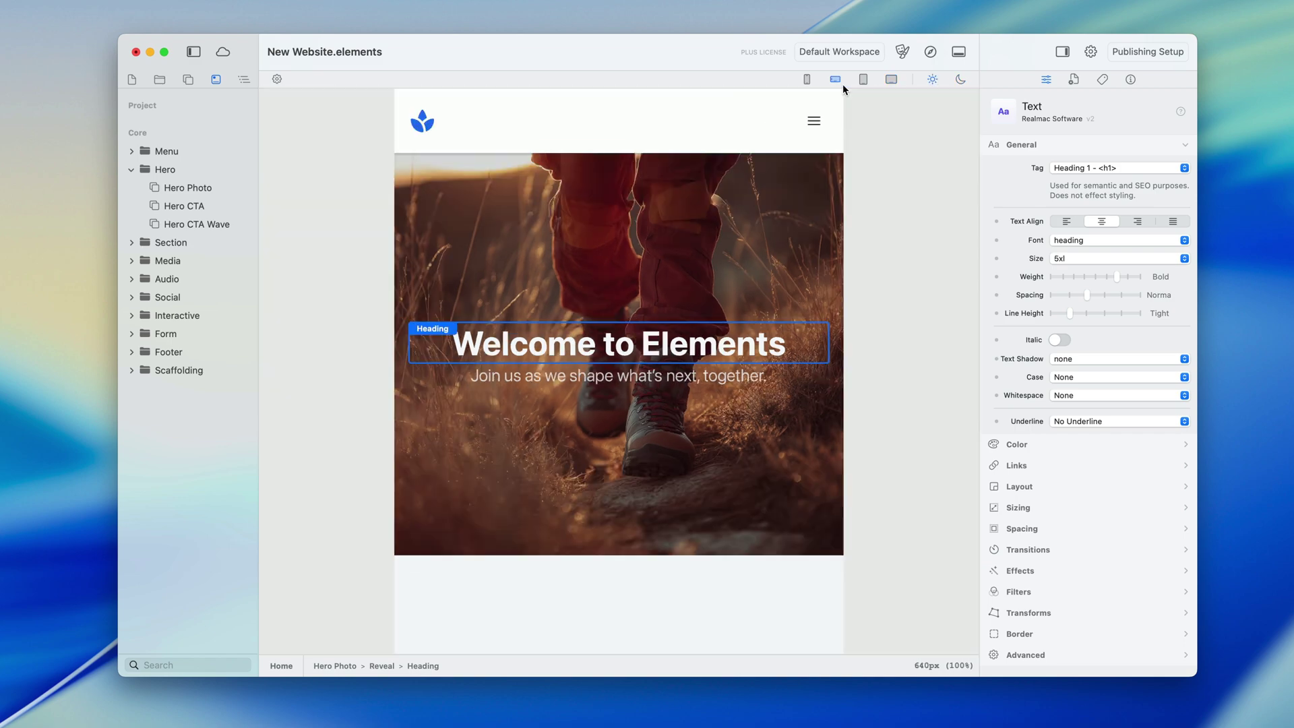
{"action": "left_click", "coordinate": [862, 80]}
{"action": "left_click", "coordinate": [891, 79]}
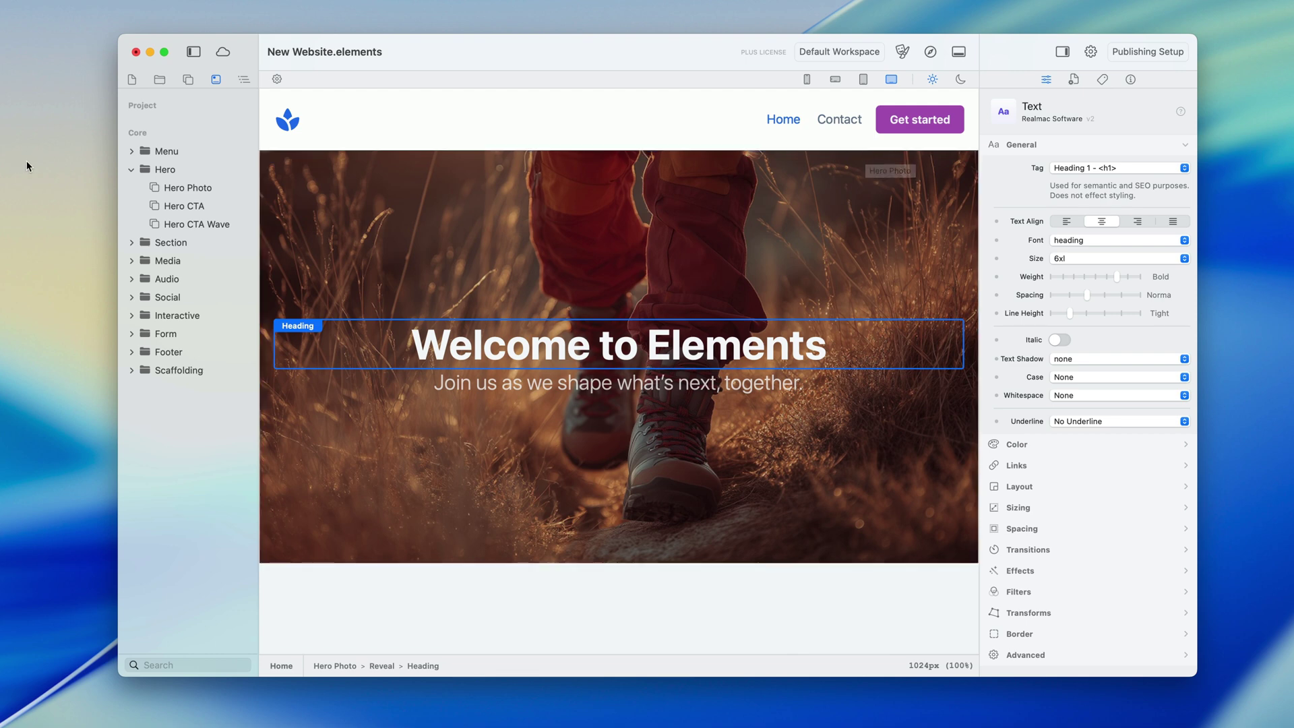
Add the 2 Column Left and 2 Column Right sections below the hero
{"action": "left_click", "coordinate": [131, 169]}
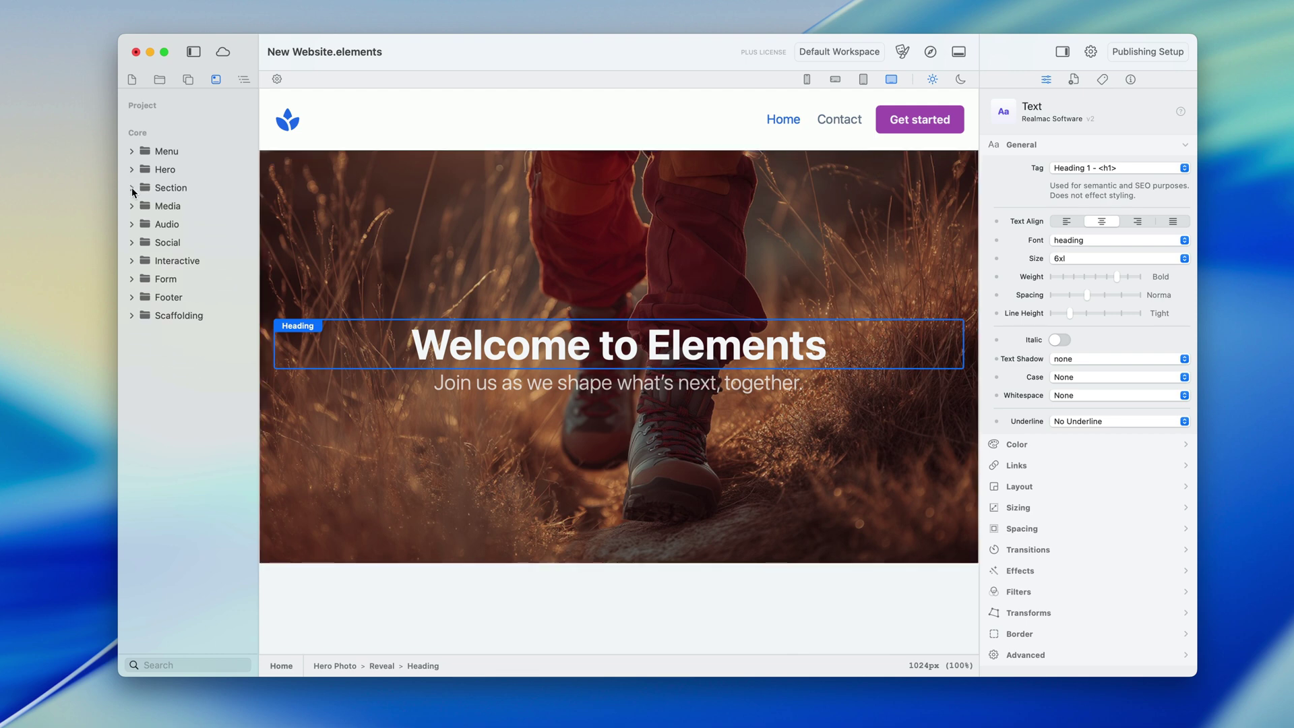
{"action": "left_click", "coordinate": [132, 189]}
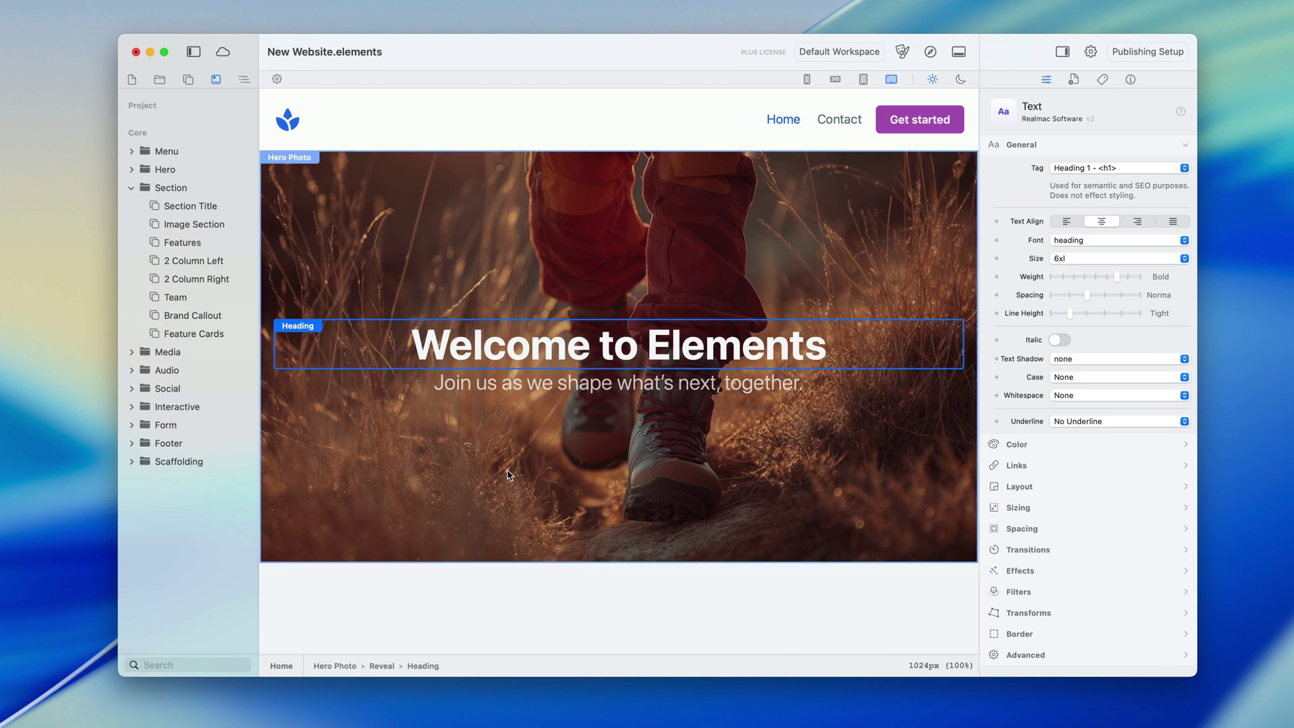
{"action": "left_click_drag", "start_coordinate": [203, 263], "coordinate": [694, 565]}
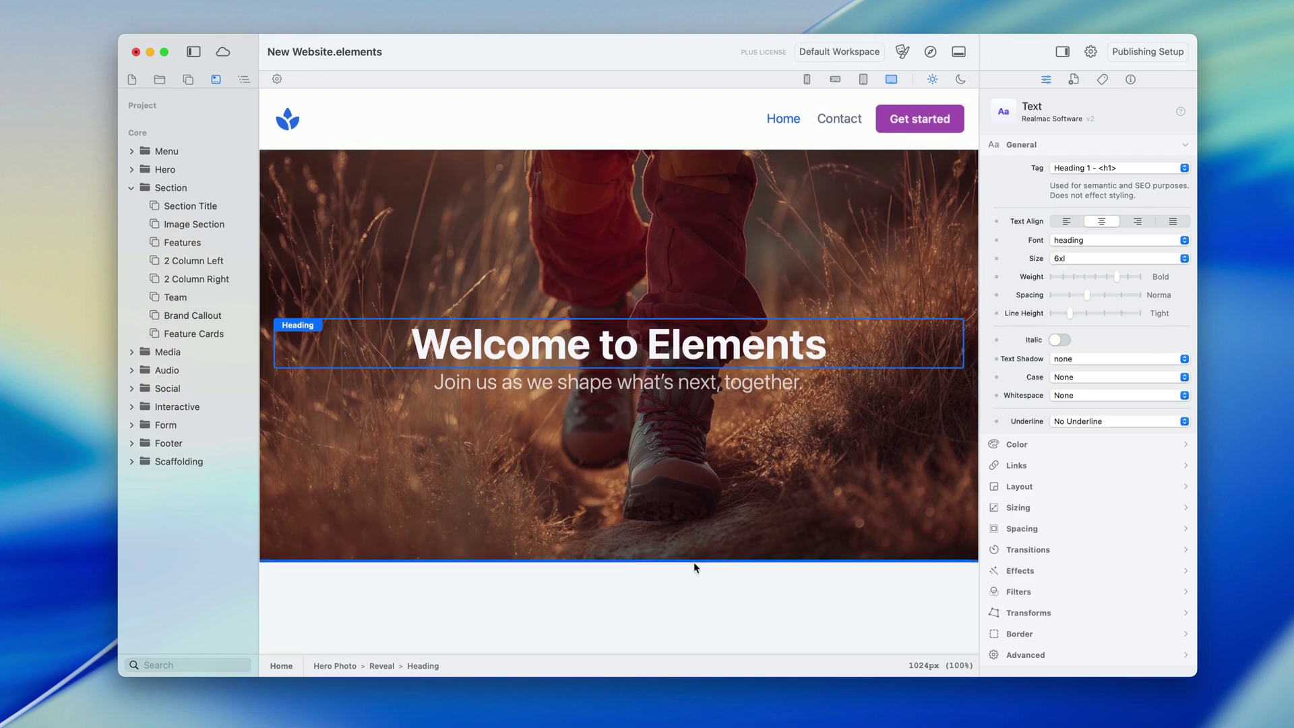
{"action": "scroll", "coordinate": [704, 511], "scroll_direction": "down", "scroll_amount": 5}
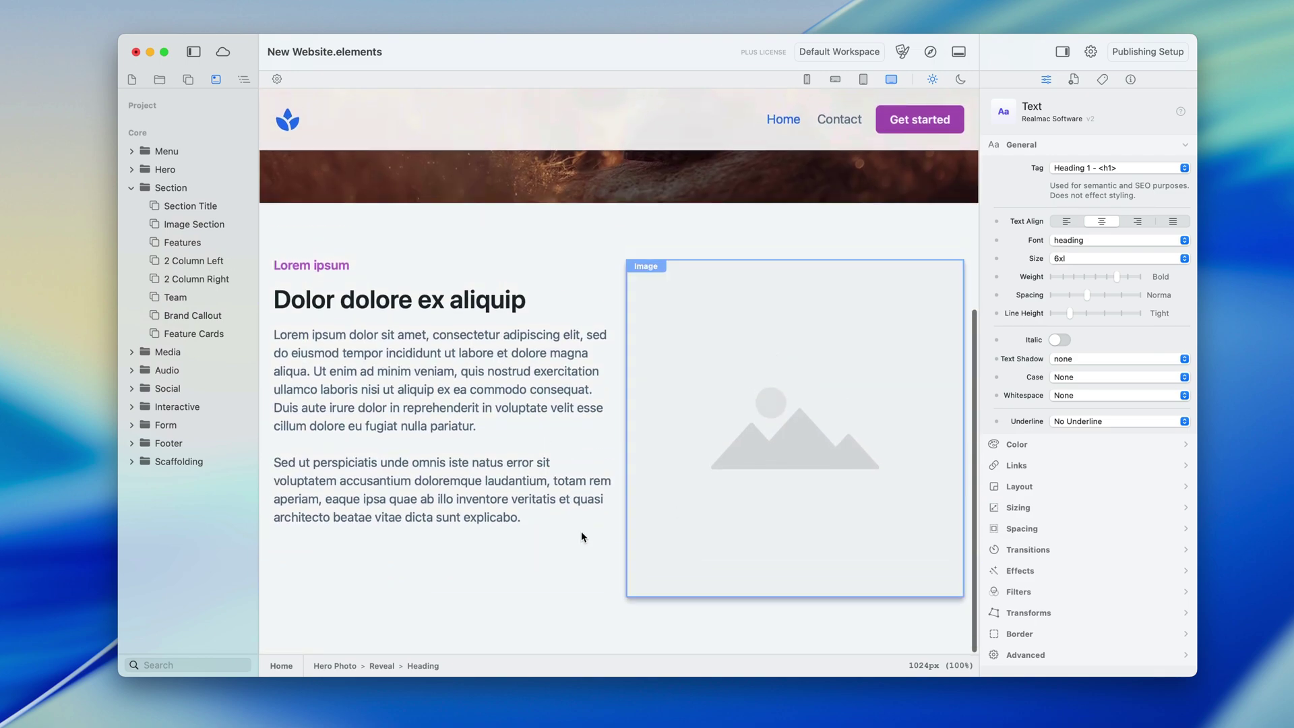
{"action": "left_click_drag", "start_coordinate": [195, 281], "coordinate": [606, 625]}
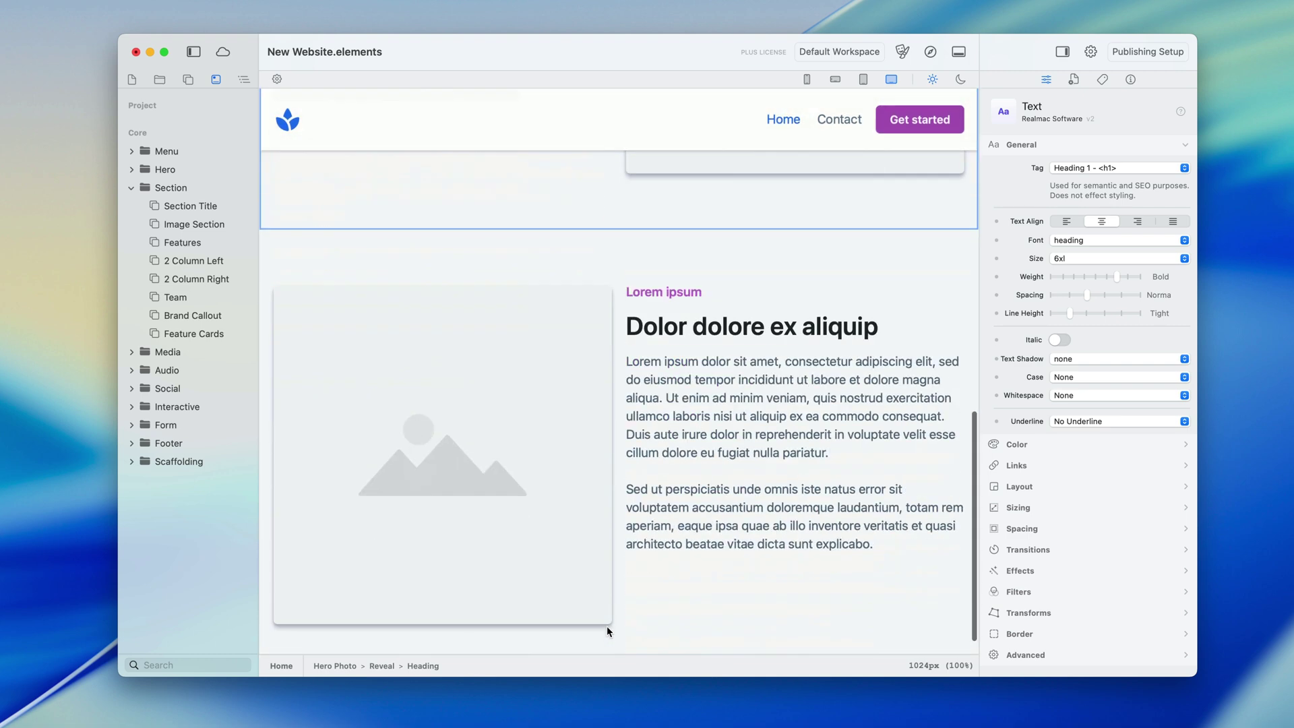
Insert a Brand Callout above the 2 Column Right section
{"action": "scroll", "coordinate": [804, 419], "scroll_direction": "up", "scroll_amount": 3}
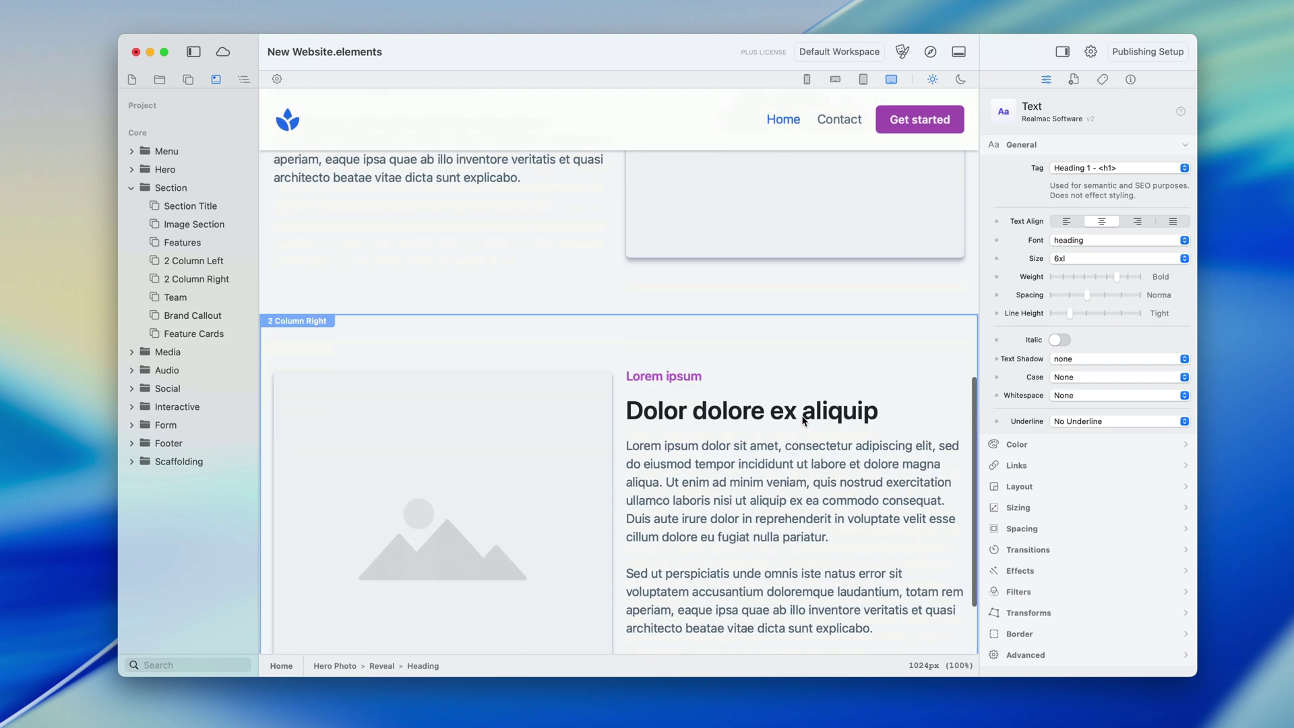
{"action": "scroll", "coordinate": [804, 419], "scroll_direction": "down", "scroll_amount": 3}
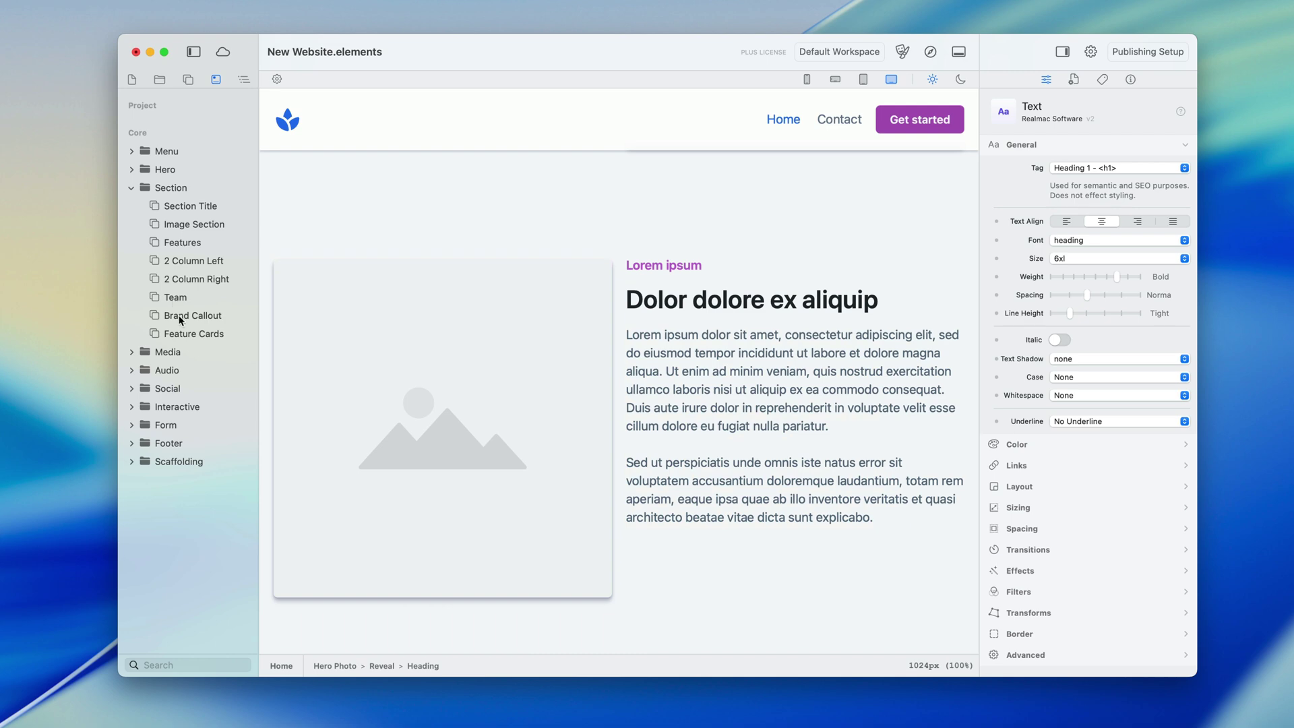
{"action": "left_click_drag", "start_coordinate": [180, 321], "coordinate": [601, 206]}
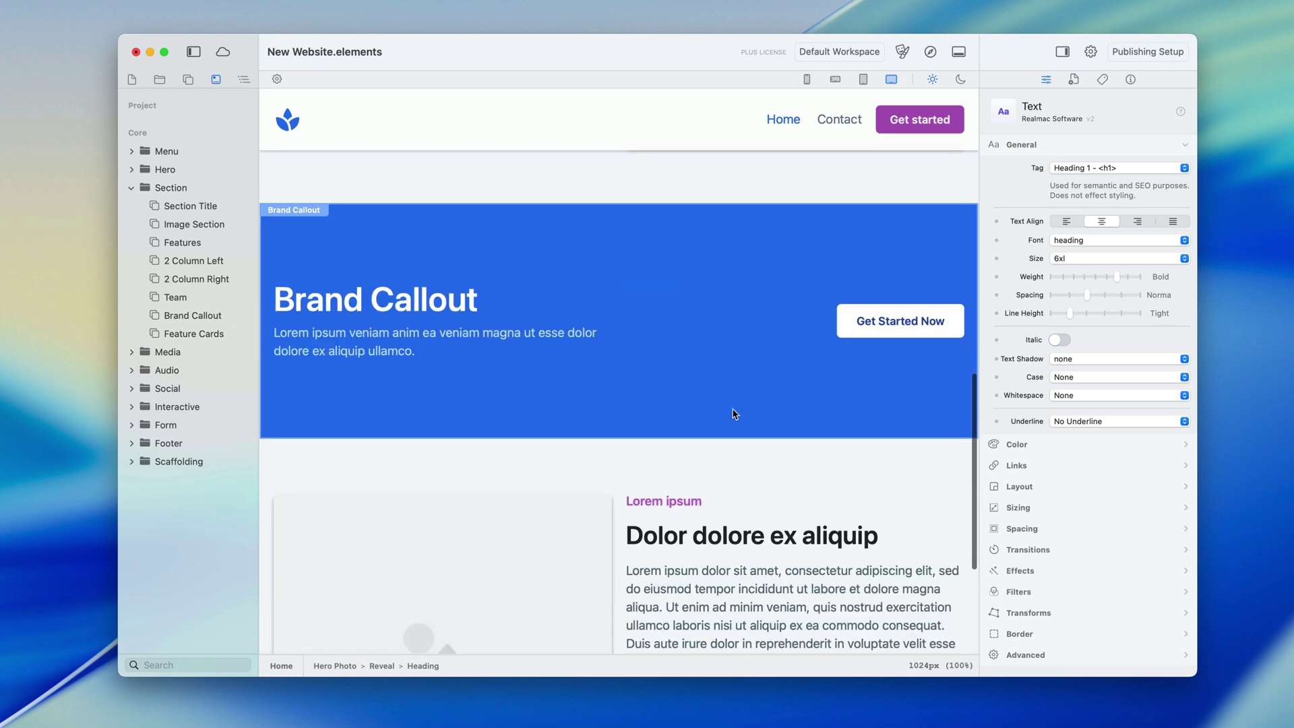
{"action": "scroll", "coordinate": [734, 413], "scroll_direction": "down", "scroll_amount": 6}
Add a Simple Footer, then try the Big Footer and remove it
{"action": "left_click", "coordinate": [132, 443]}
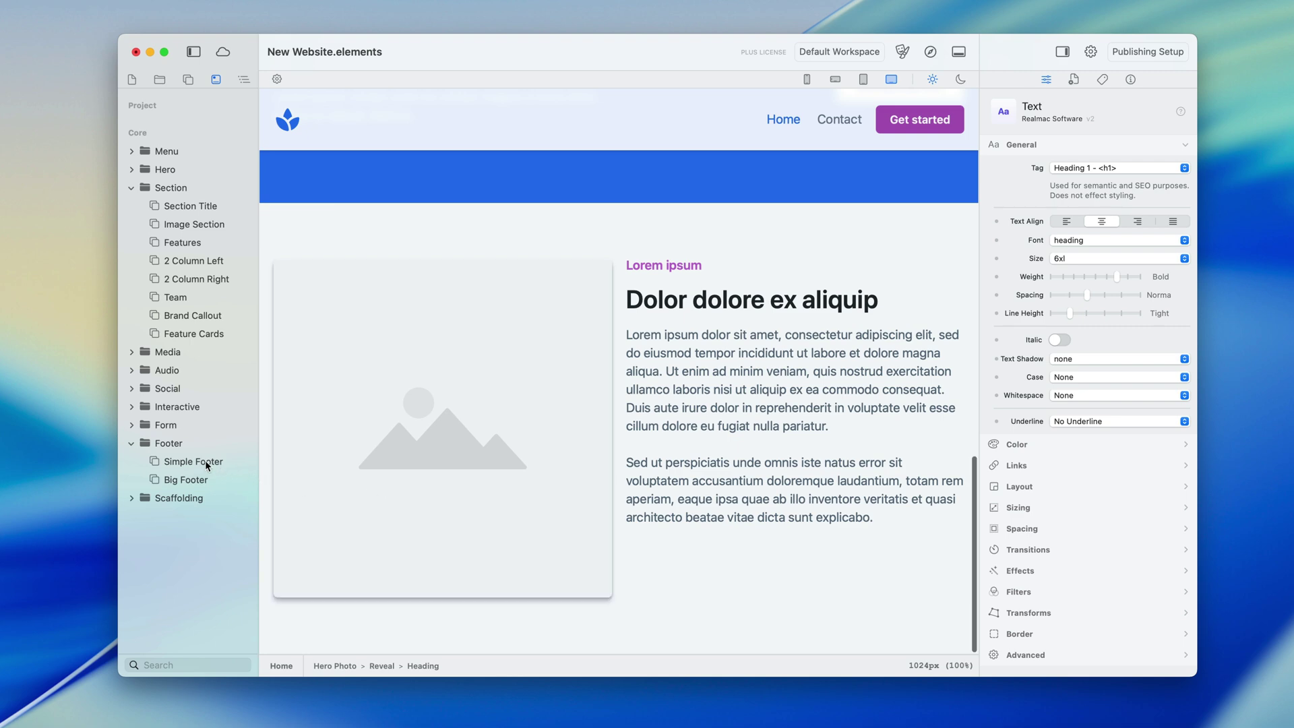
{"action": "left_click_drag", "start_coordinate": [206, 465], "coordinate": [685, 641]}
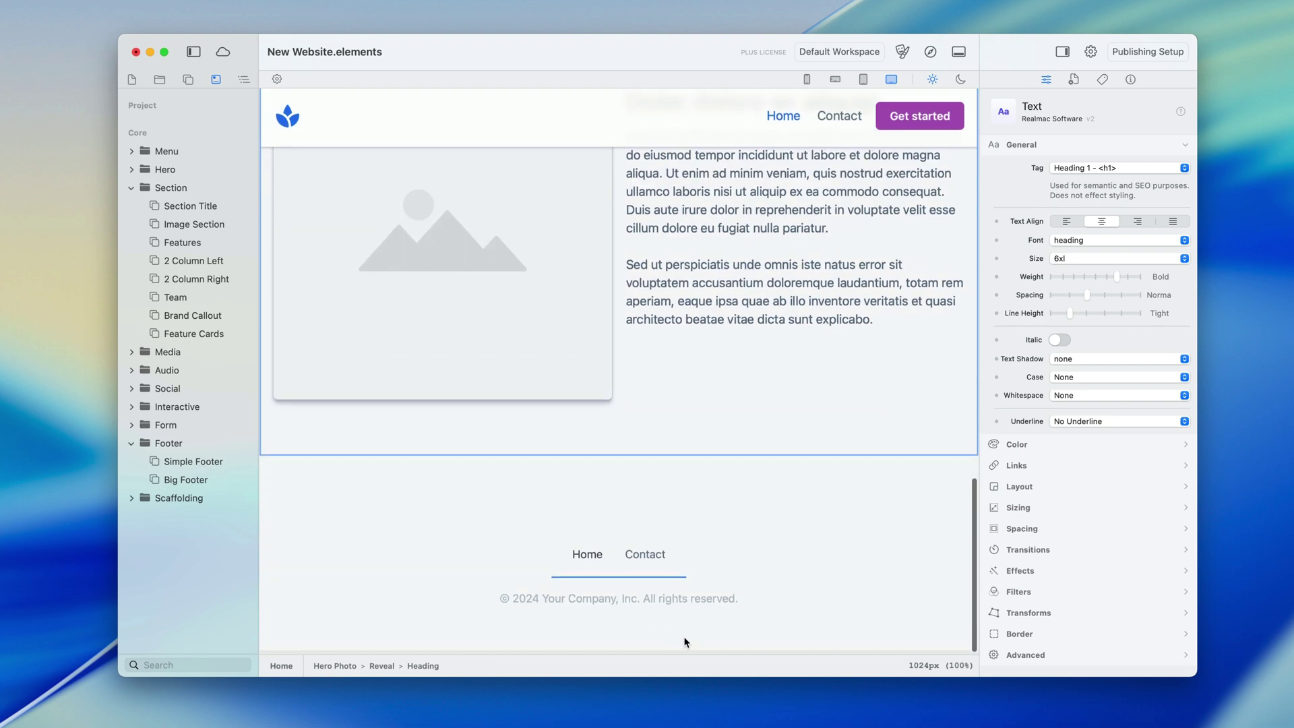
{"action": "left_click_drag", "start_coordinate": [217, 481], "coordinate": [441, 466]}
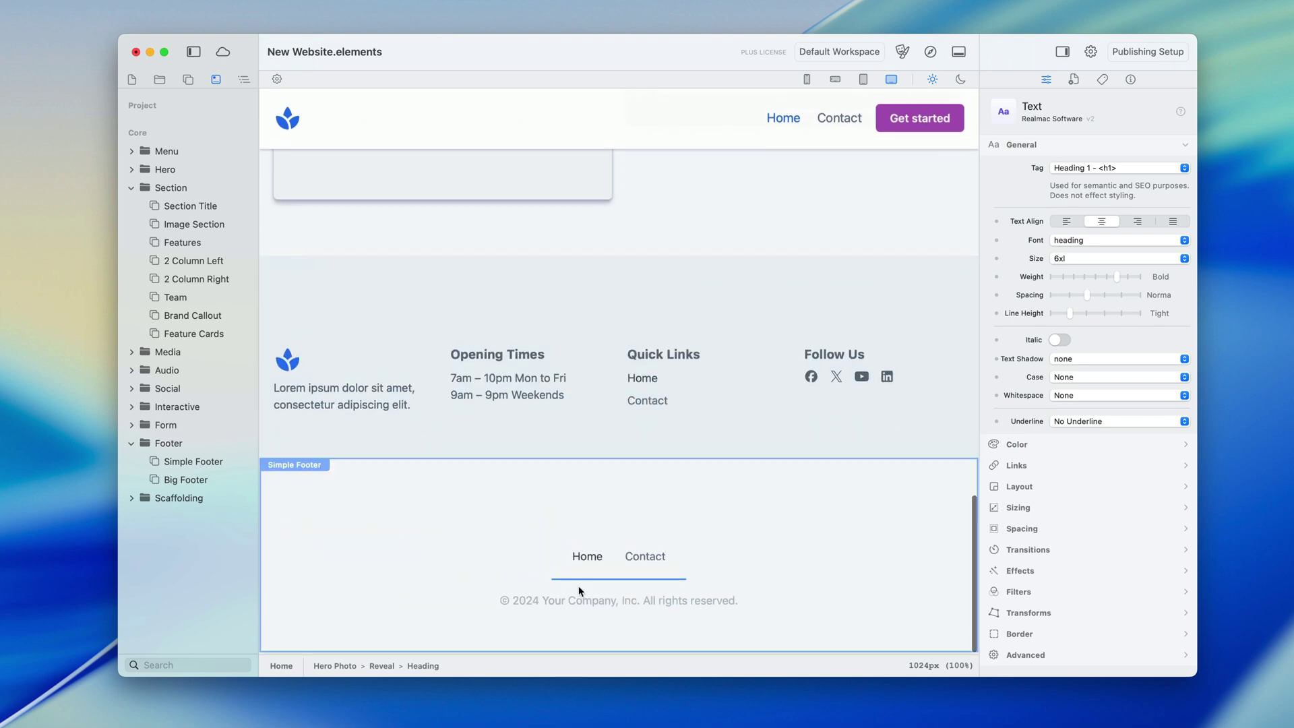
{"action": "left_click", "coordinate": [560, 452]}
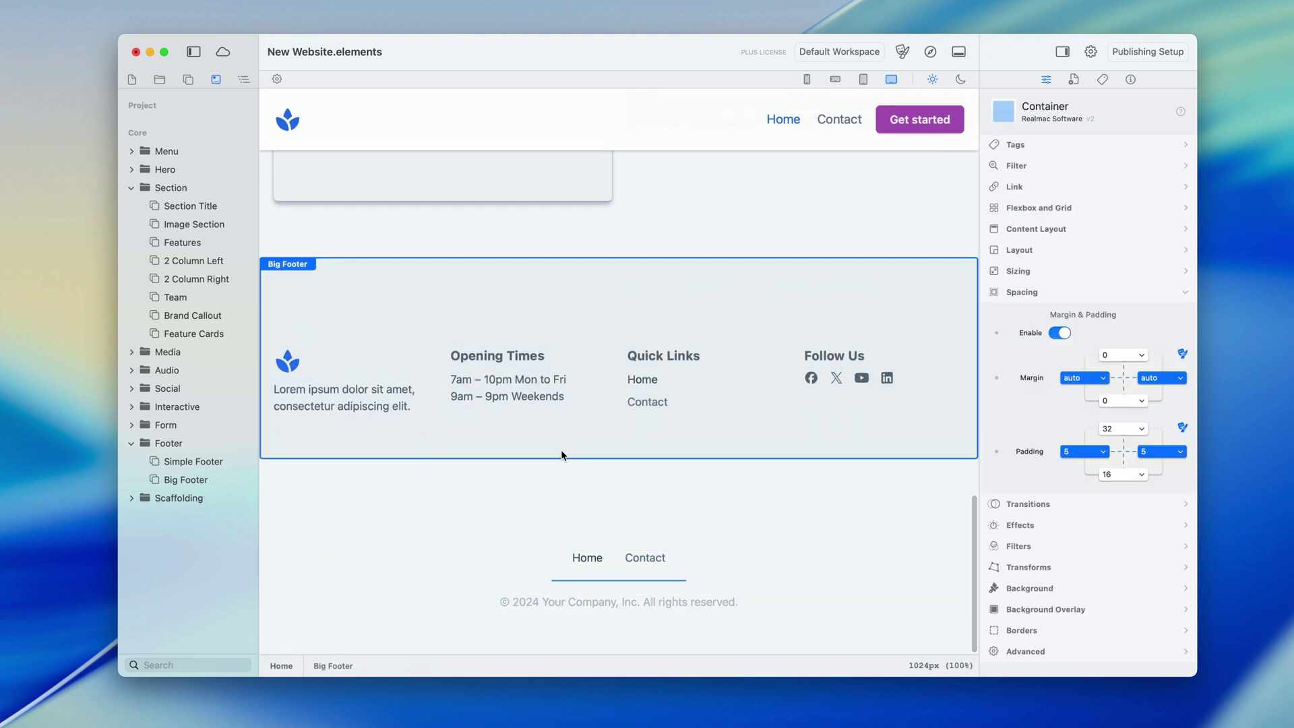
{"action": "key", "text": "Delete"}
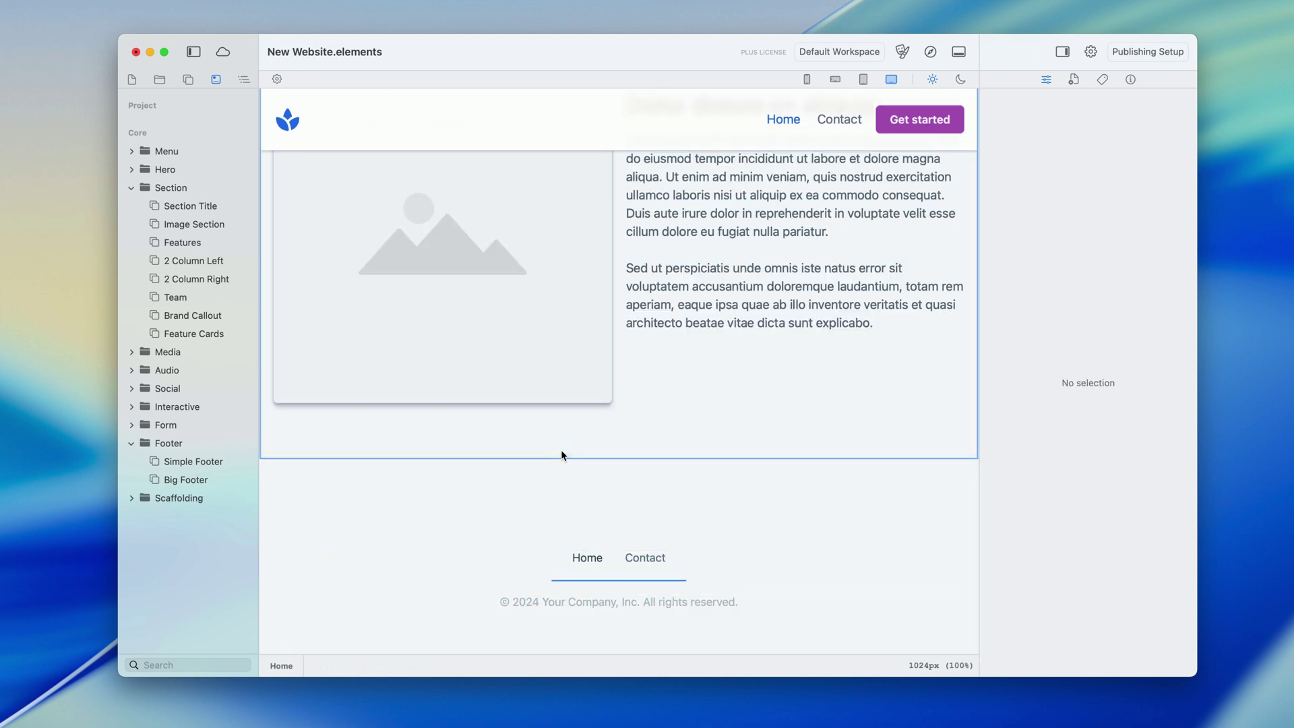
{"action": "left_click", "coordinate": [132, 407]}
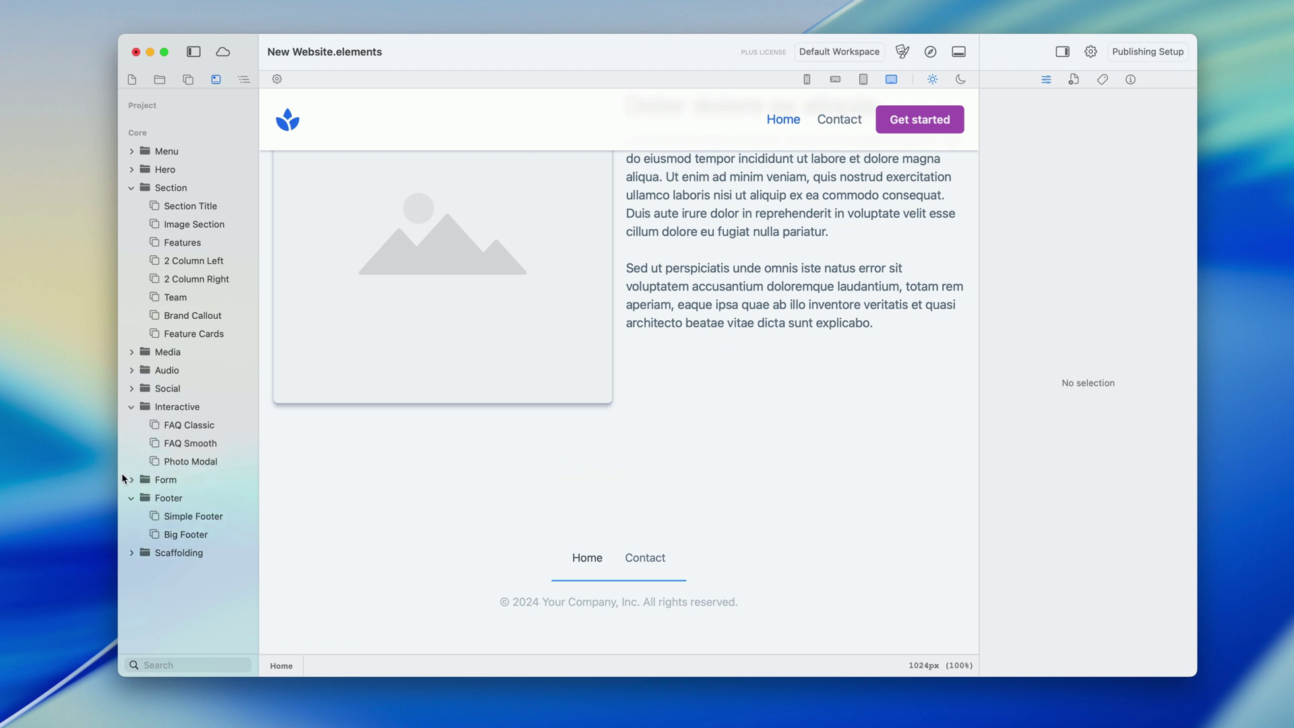
{"action": "left_click", "coordinate": [132, 480]}
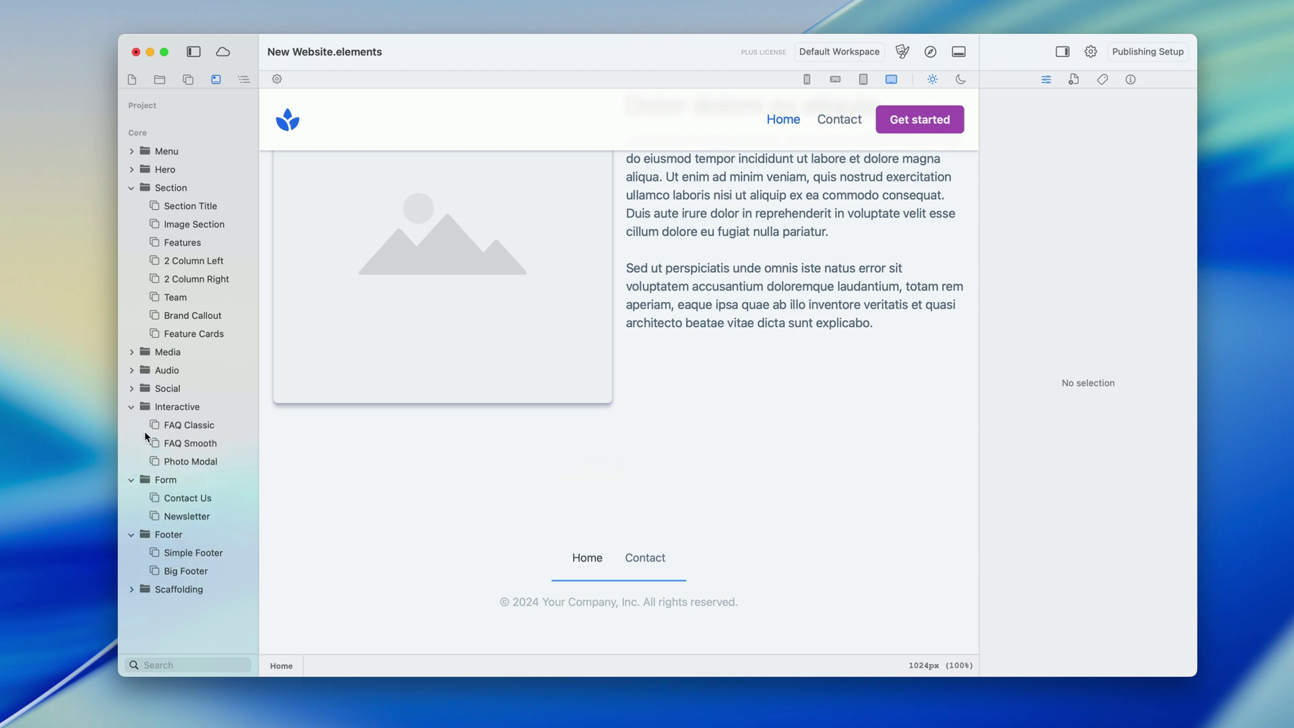
{"action": "left_click", "coordinate": [131, 371]}
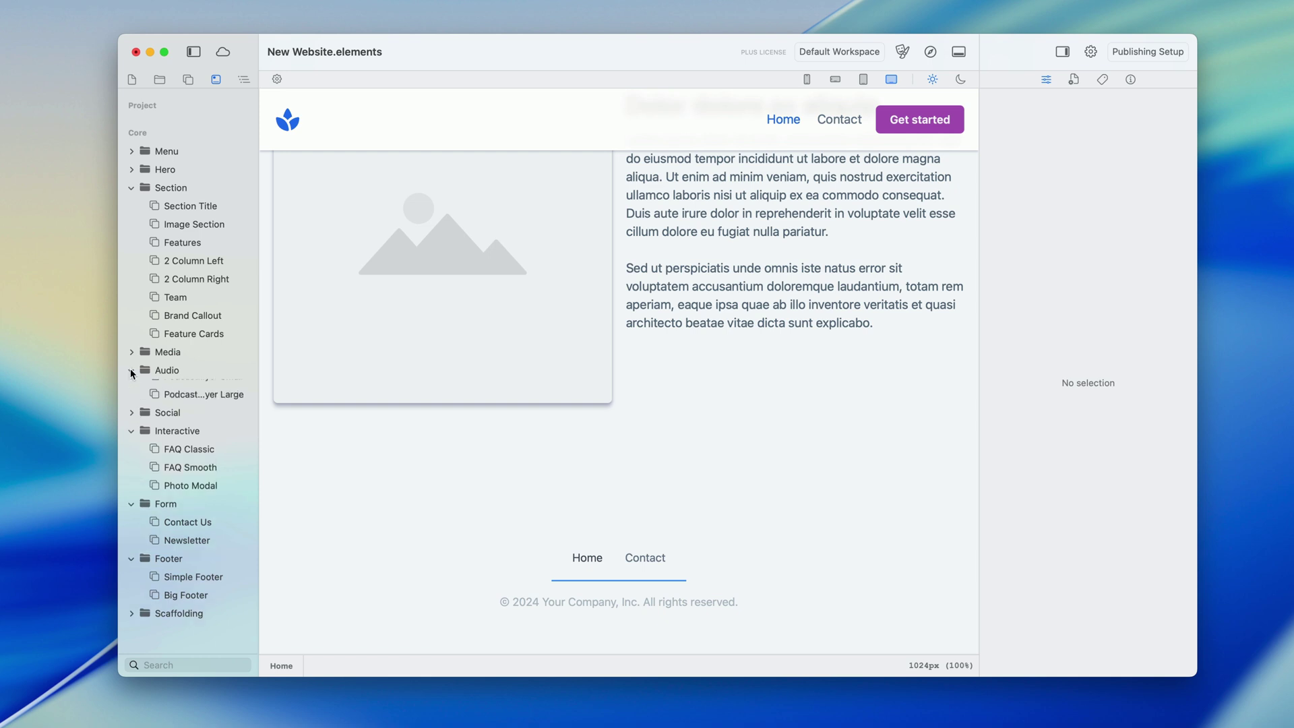
{"action": "left_click", "coordinate": [132, 371]}
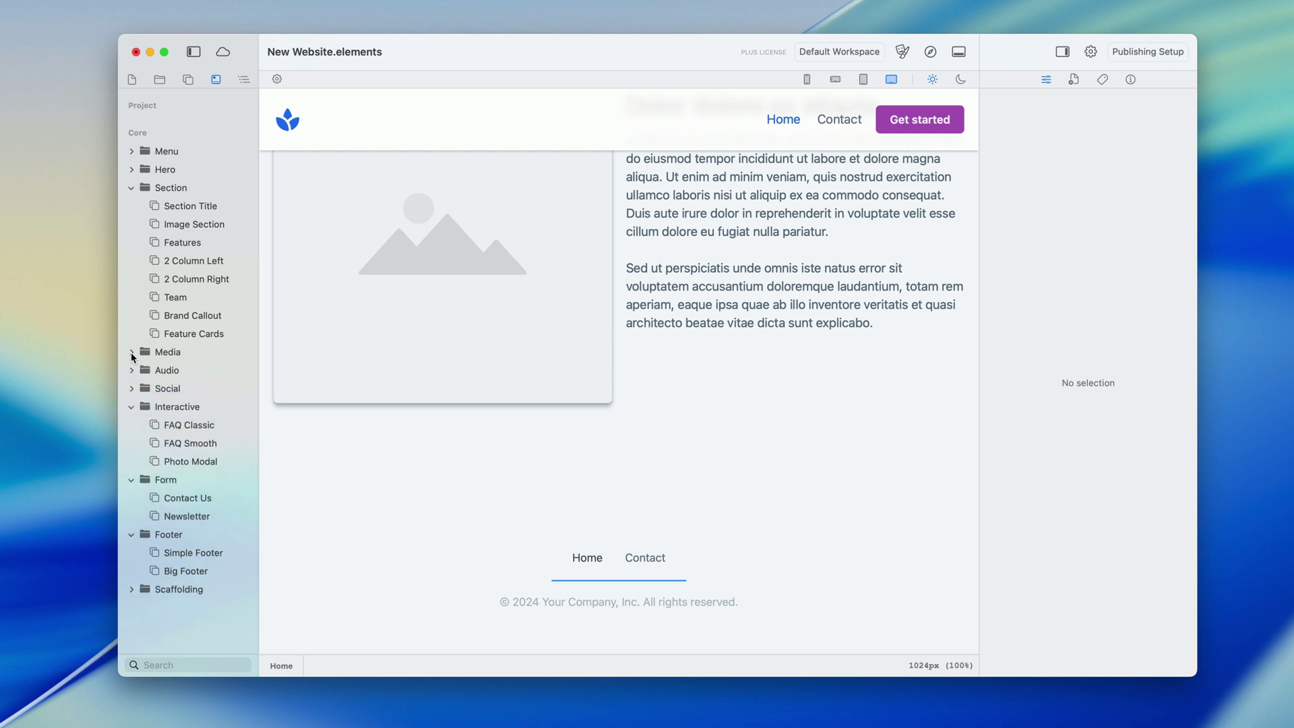
{"action": "left_click", "coordinate": [131, 352]}
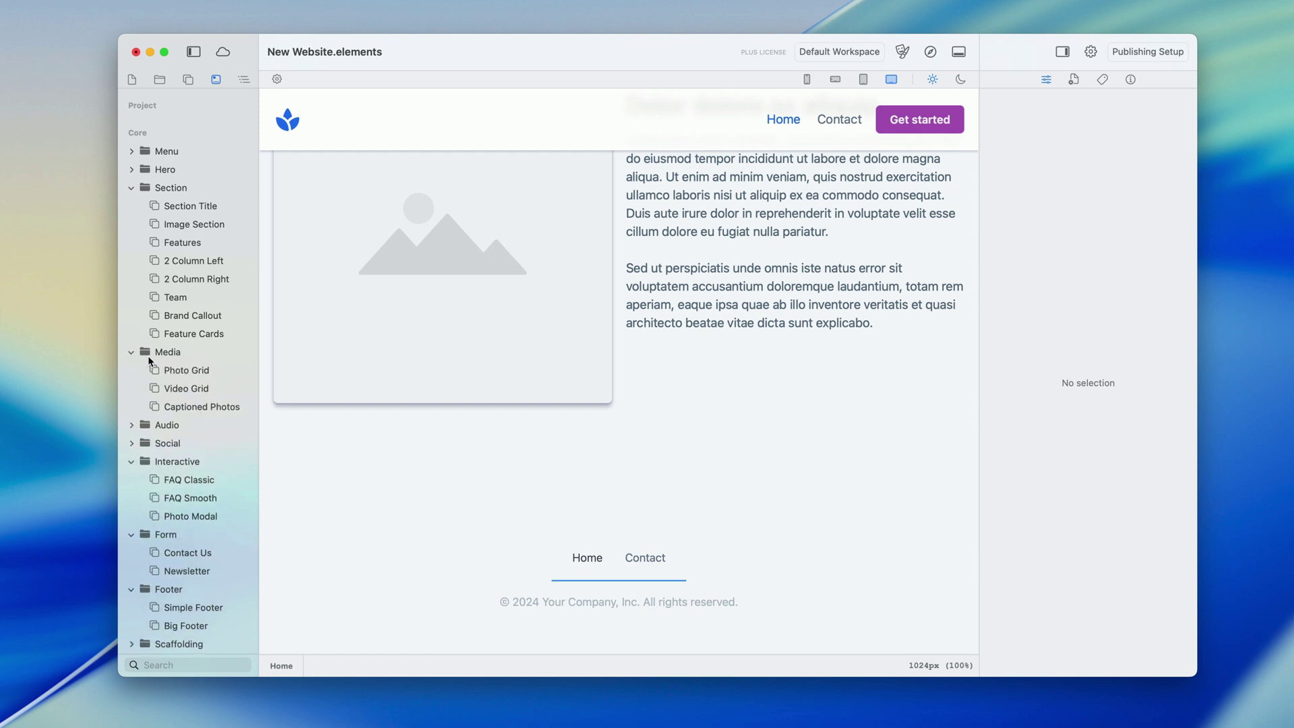
{"action": "left_click", "coordinate": [131, 352]}
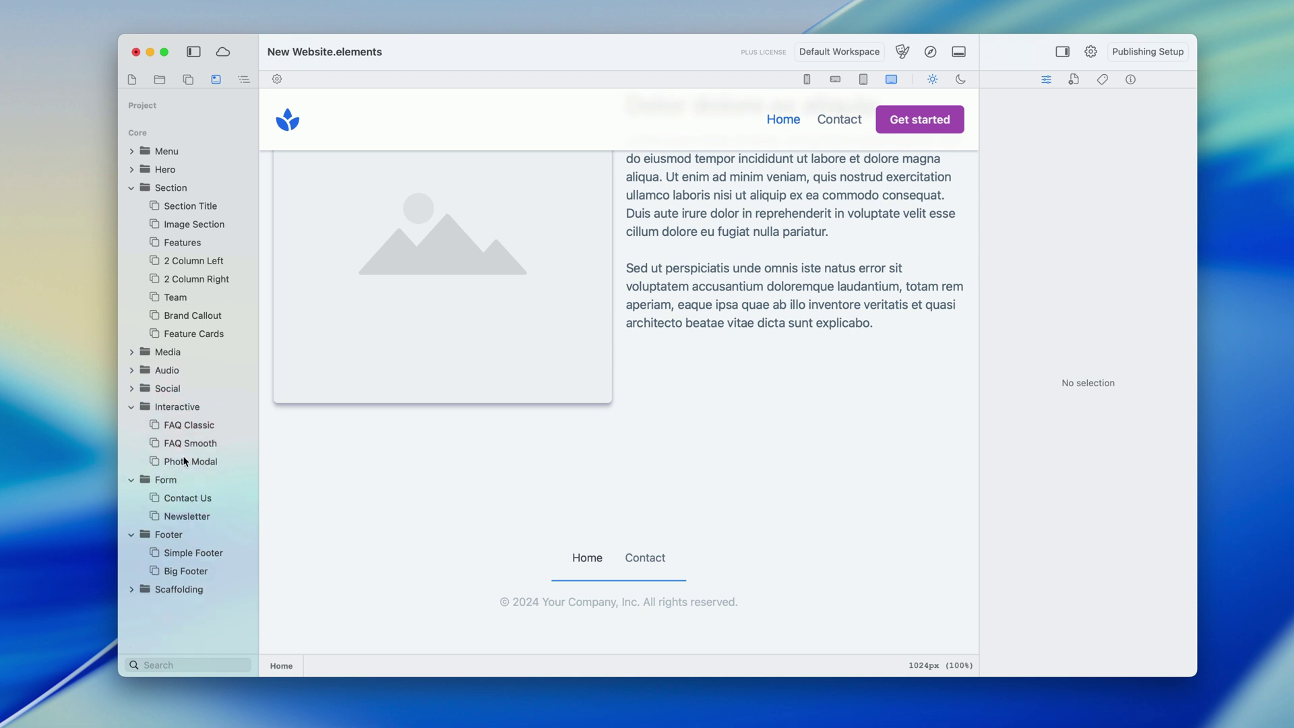
{"action": "left_click_drag", "start_coordinate": [195, 501], "coordinate": [618, 454]}
{"action": "scroll", "coordinate": [618, 459], "scroll_direction": "down", "scroll_amount": 3}
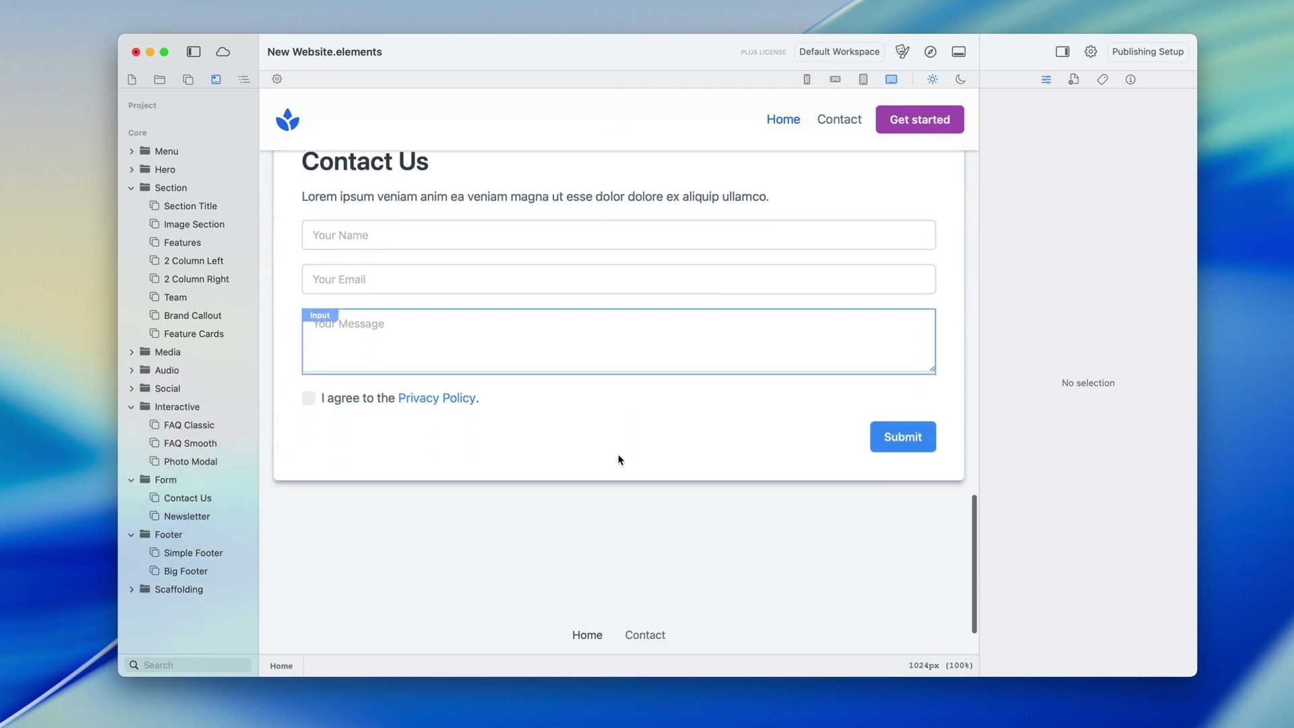
{"action": "left_click", "coordinate": [602, 514]}
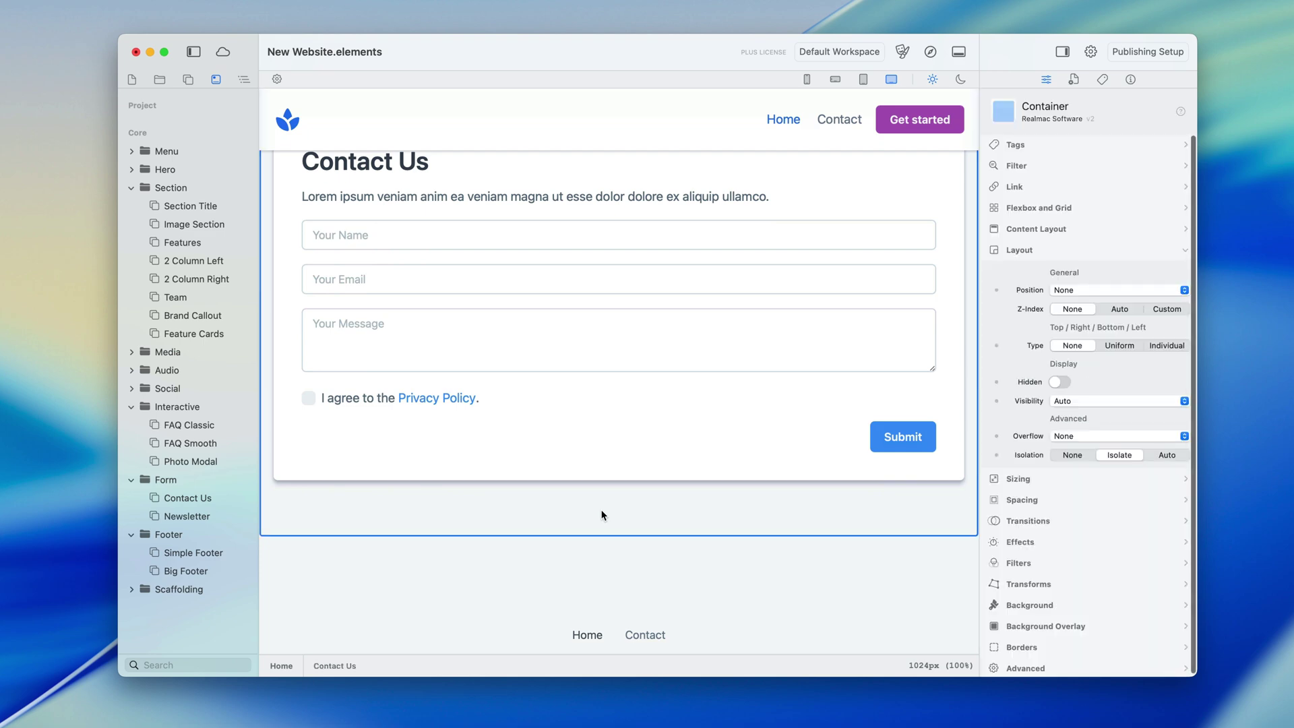
{"action": "key", "text": "BackSpace"}
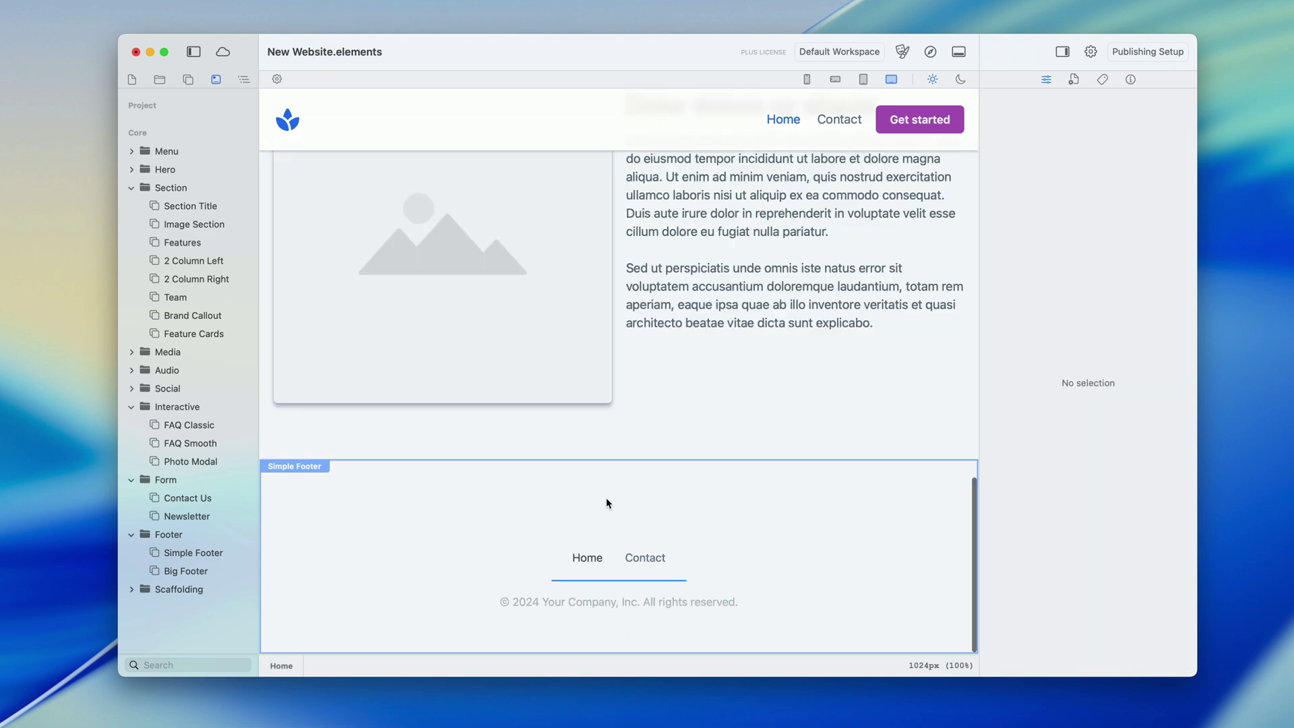
Delete the purple Lorem ipsum label above the two-column heading
{"action": "scroll", "coordinate": [605, 498], "scroll_direction": "up", "scroll_amount": 15}
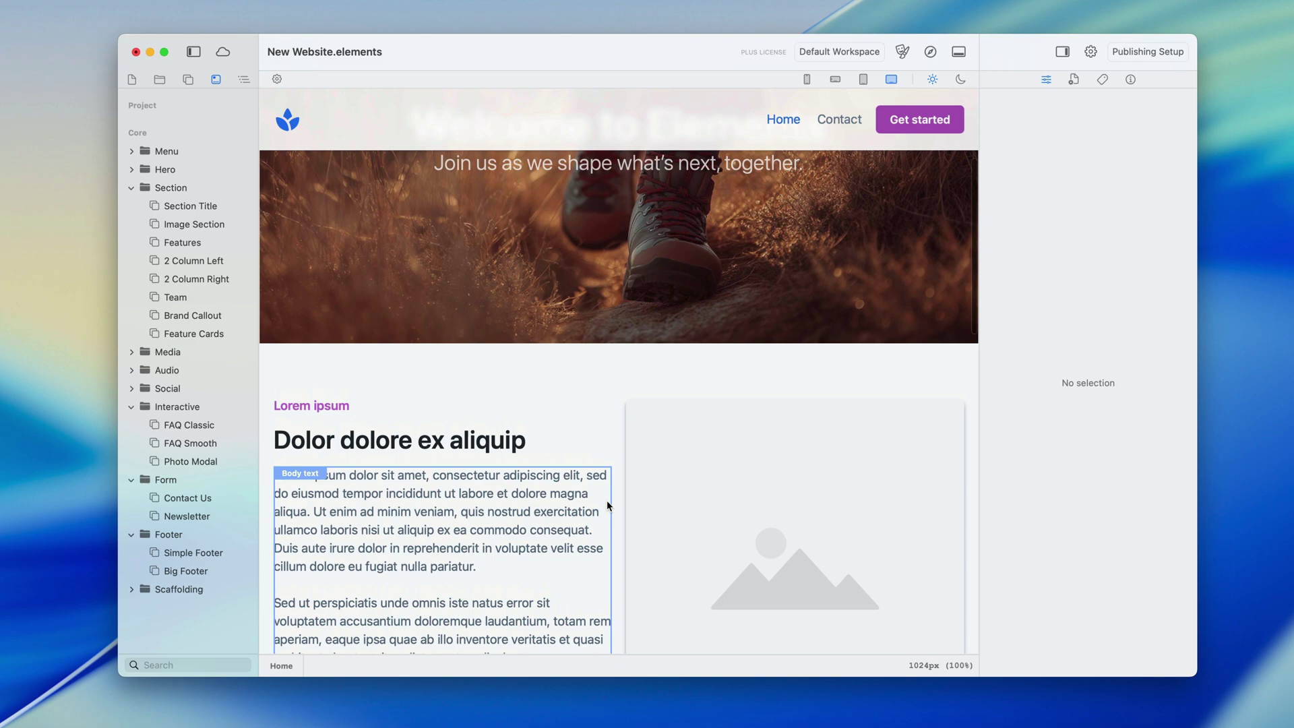
{"action": "scroll", "coordinate": [606, 502], "scroll_direction": "down", "scroll_amount": 5}
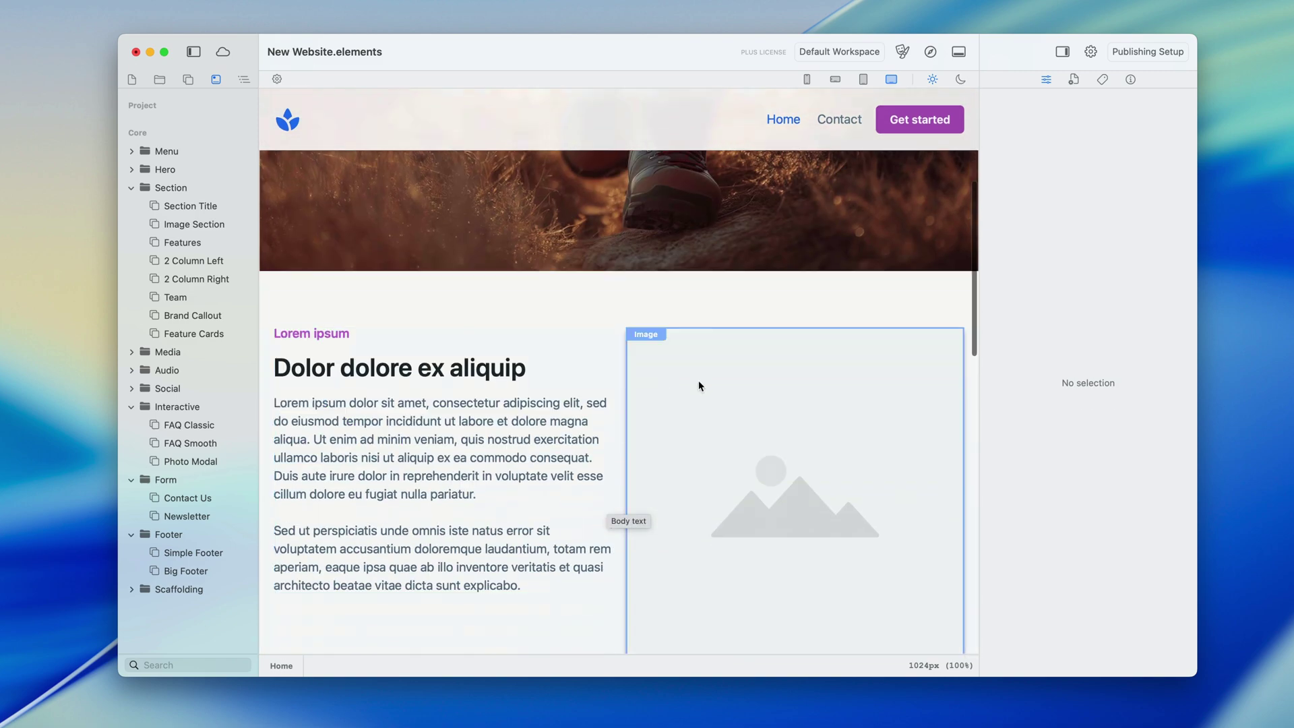
{"action": "left_click", "coordinate": [507, 333]}
{"action": "scroll", "coordinate": [506, 335], "scroll_direction": "down", "scroll_amount": 2}
{"action": "scroll", "coordinate": [507, 335], "scroll_direction": "down", "scroll_amount": 1}
{"action": "key", "text": "Delete"}
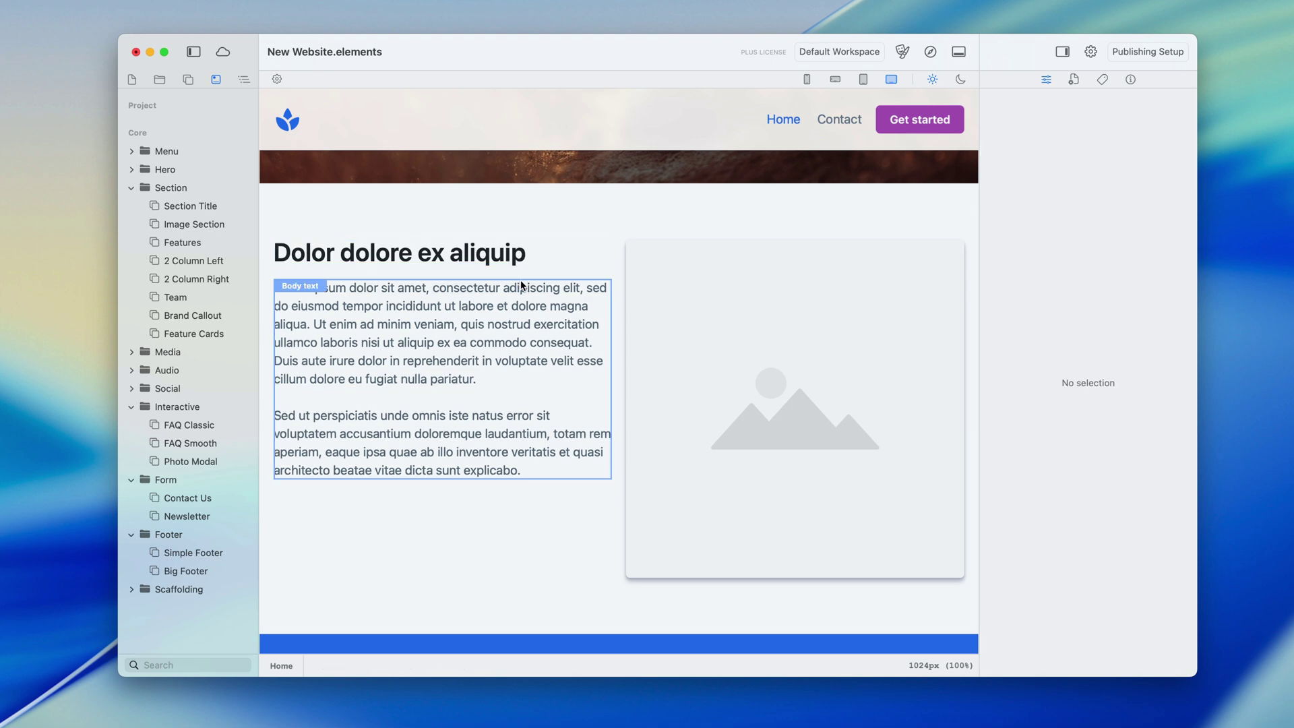
Make the 'Dolor dolore ex aliquip' heading size 5xl in mid-grey
{"action": "left_click", "coordinate": [515, 260]}
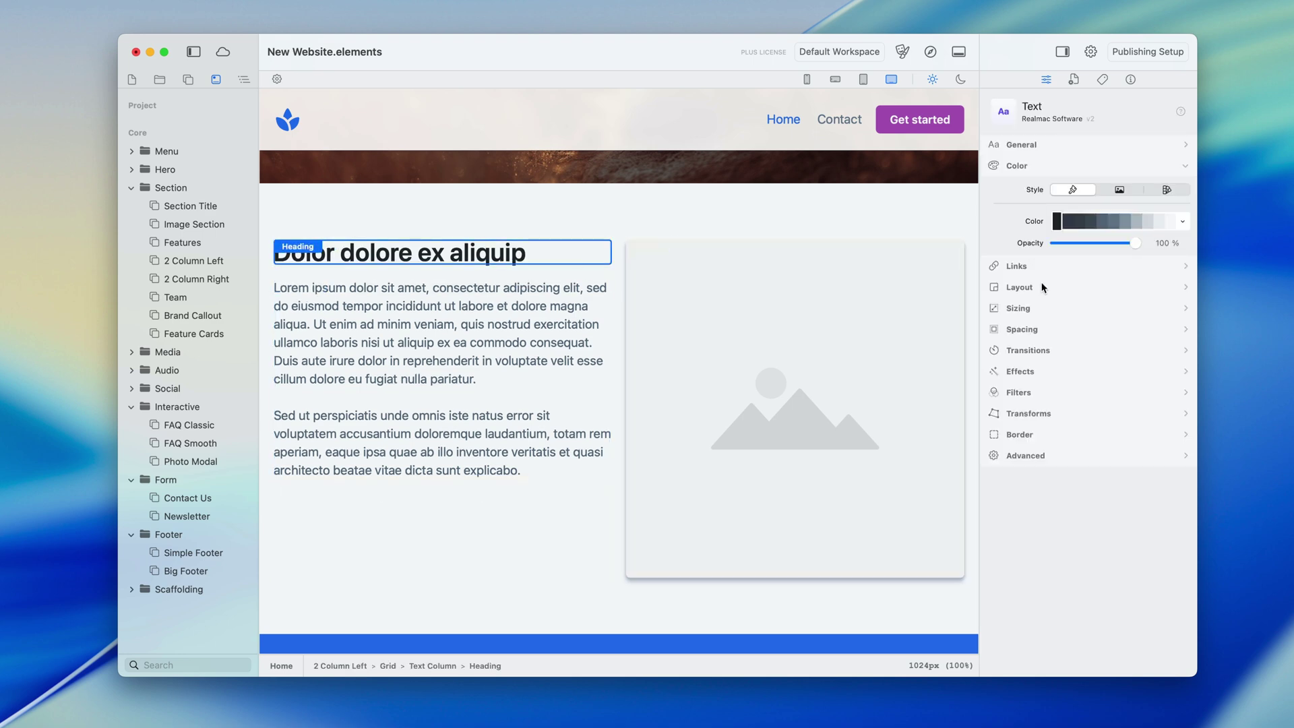
{"action": "left_click", "coordinate": [1050, 147]}
{"action": "left_click", "coordinate": [1078, 258]}
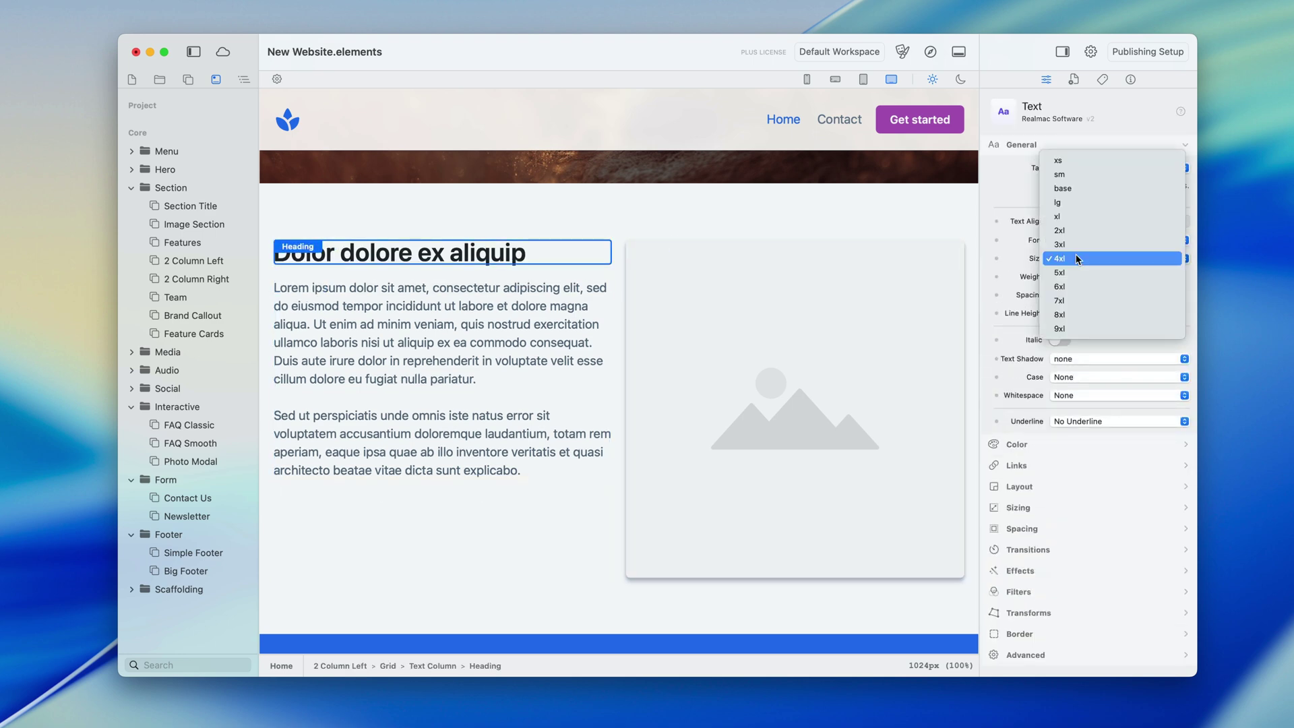
{"action": "left_click", "coordinate": [1078, 272]}
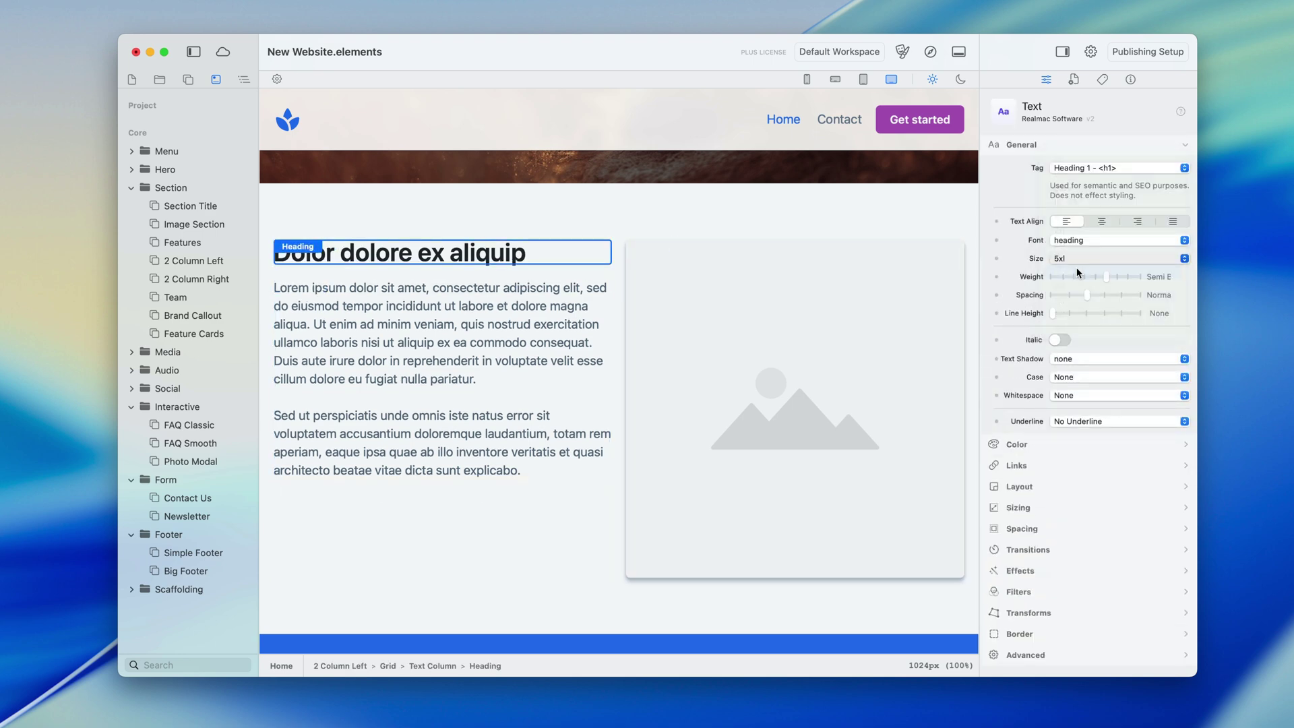
{"action": "left_click", "coordinate": [1062, 444]}
{"action": "left_click", "coordinate": [1113, 221]}
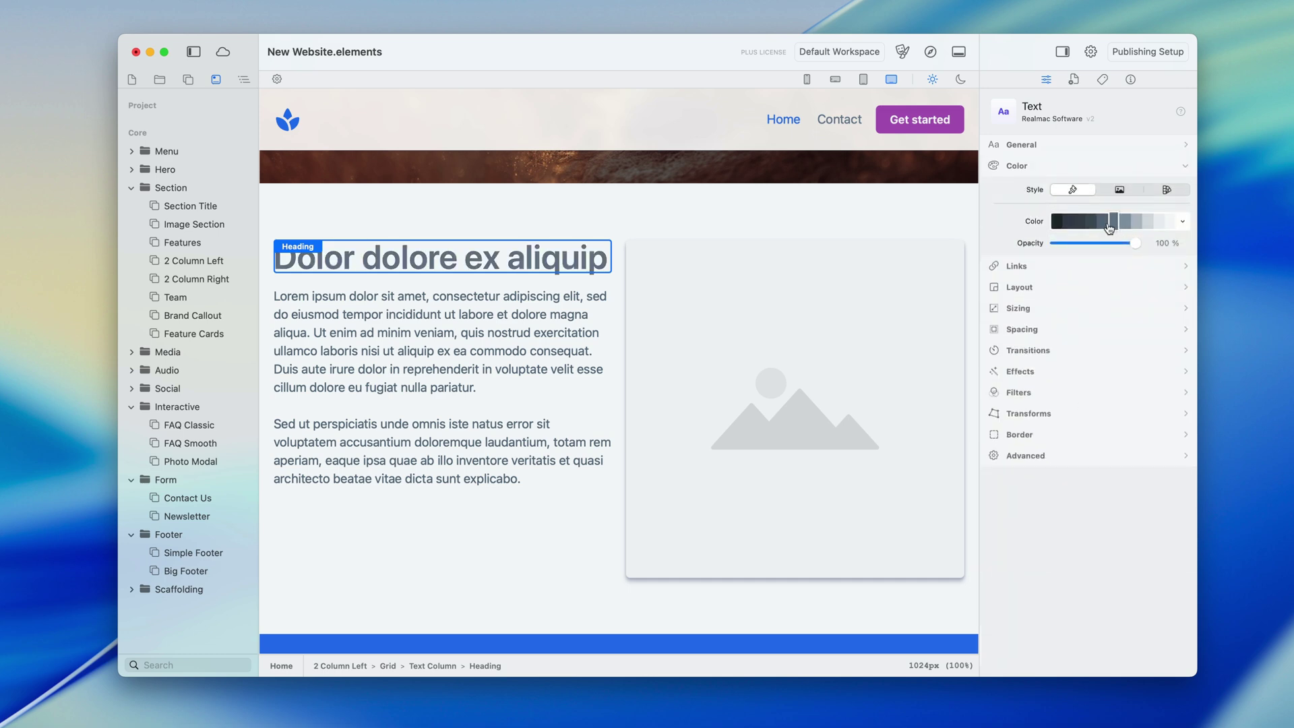
{"action": "left_click", "coordinate": [566, 214]}
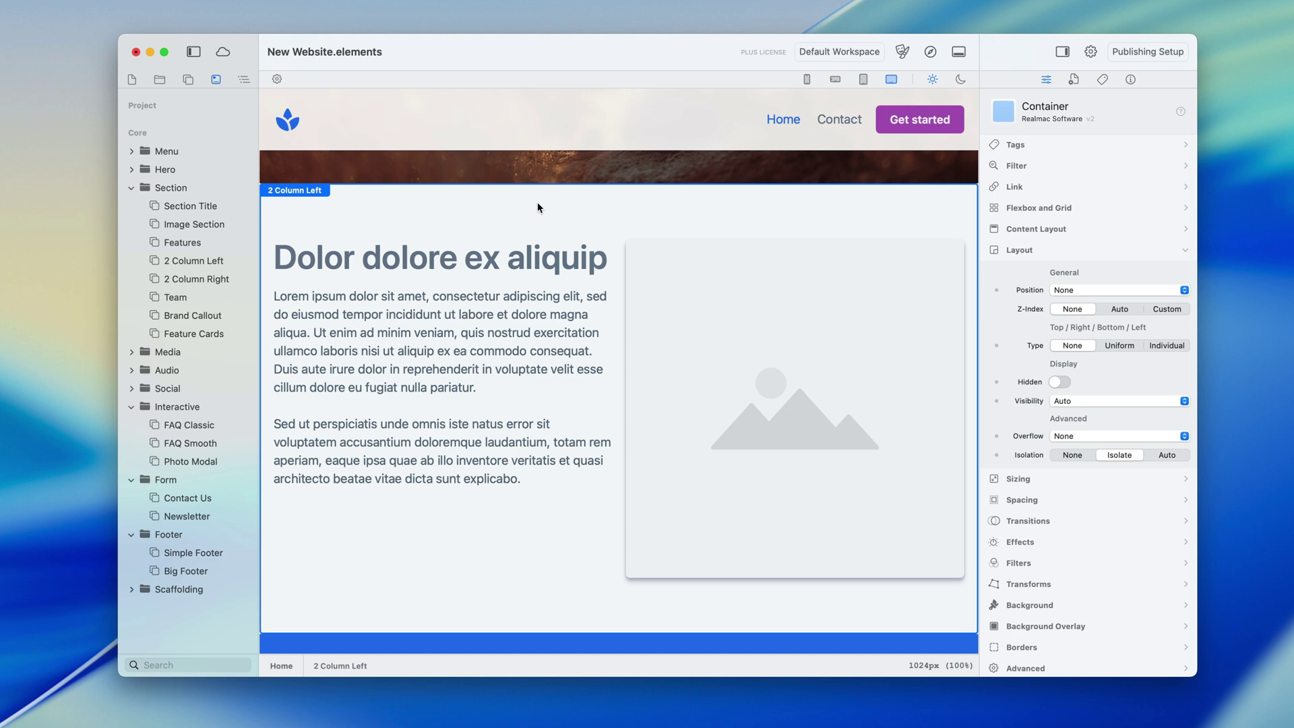
Save the customised 2 Column Left section as a Project template
{"action": "left_click_drag", "start_coordinate": [532, 202], "coordinate": [185, 115]}
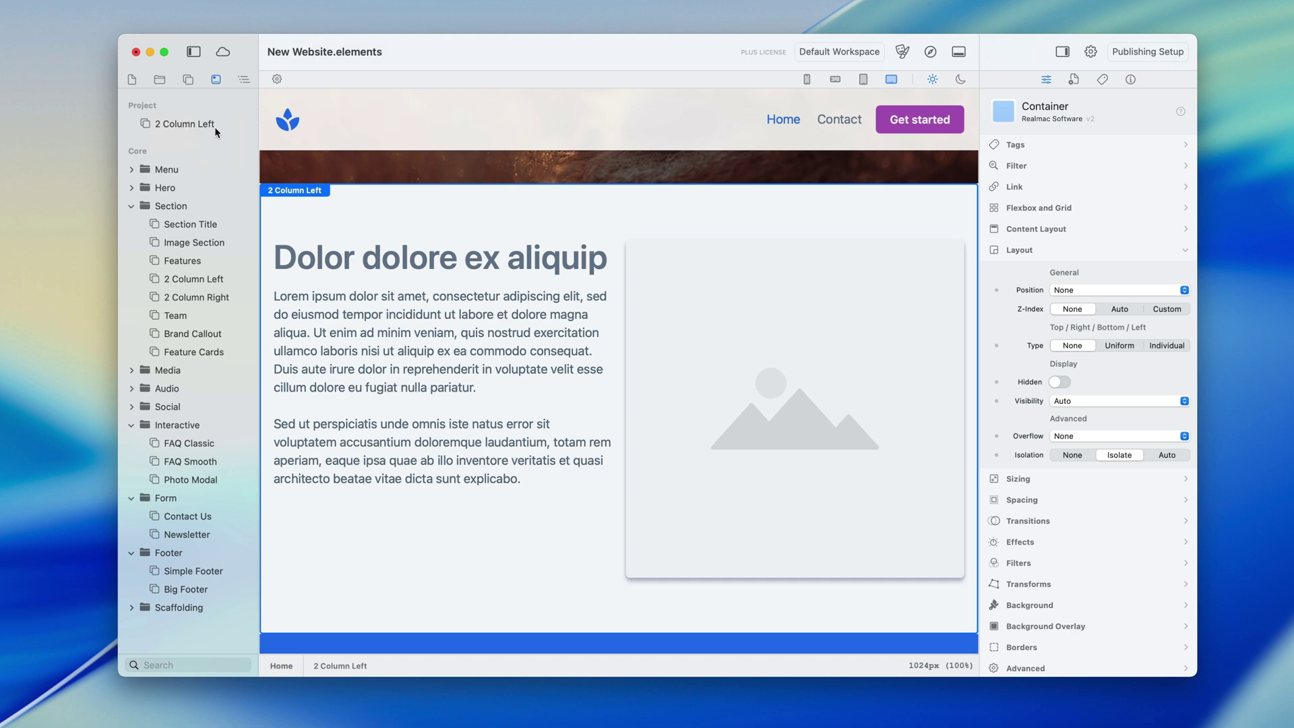
{"action": "left_click", "coordinate": [211, 132]}
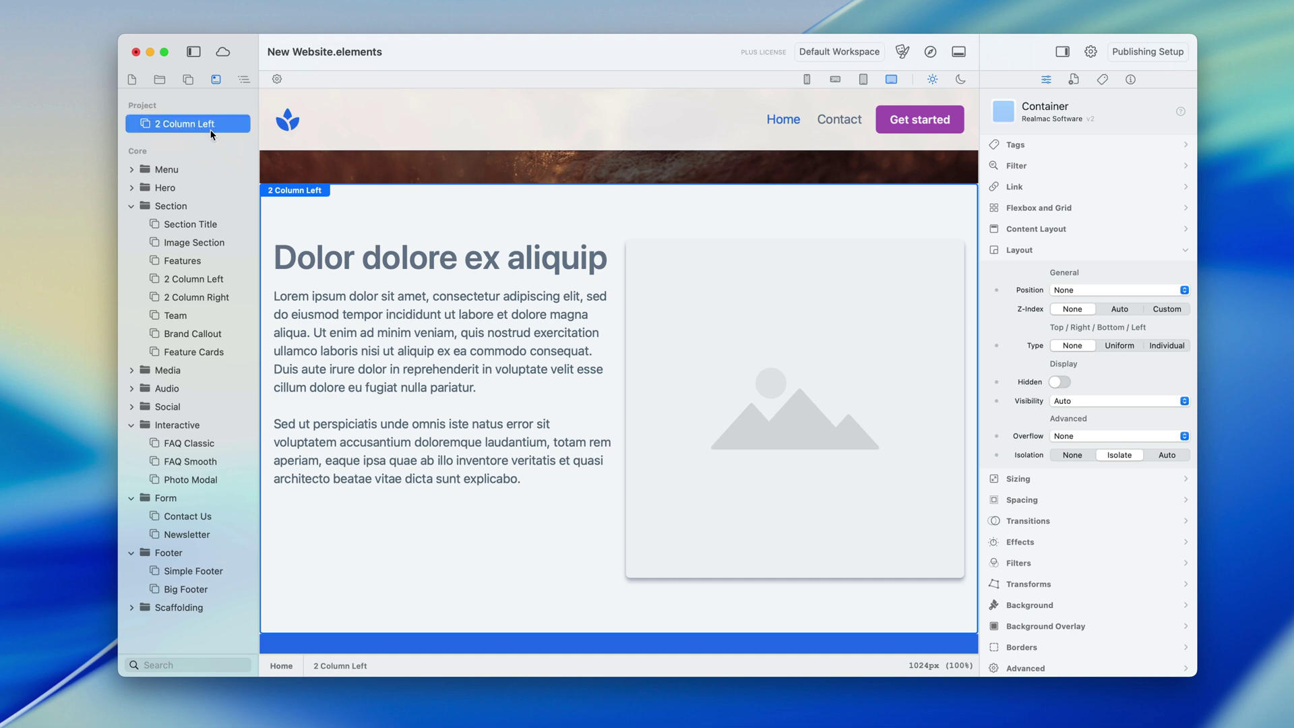
{"action": "left_click", "coordinate": [132, 80]}
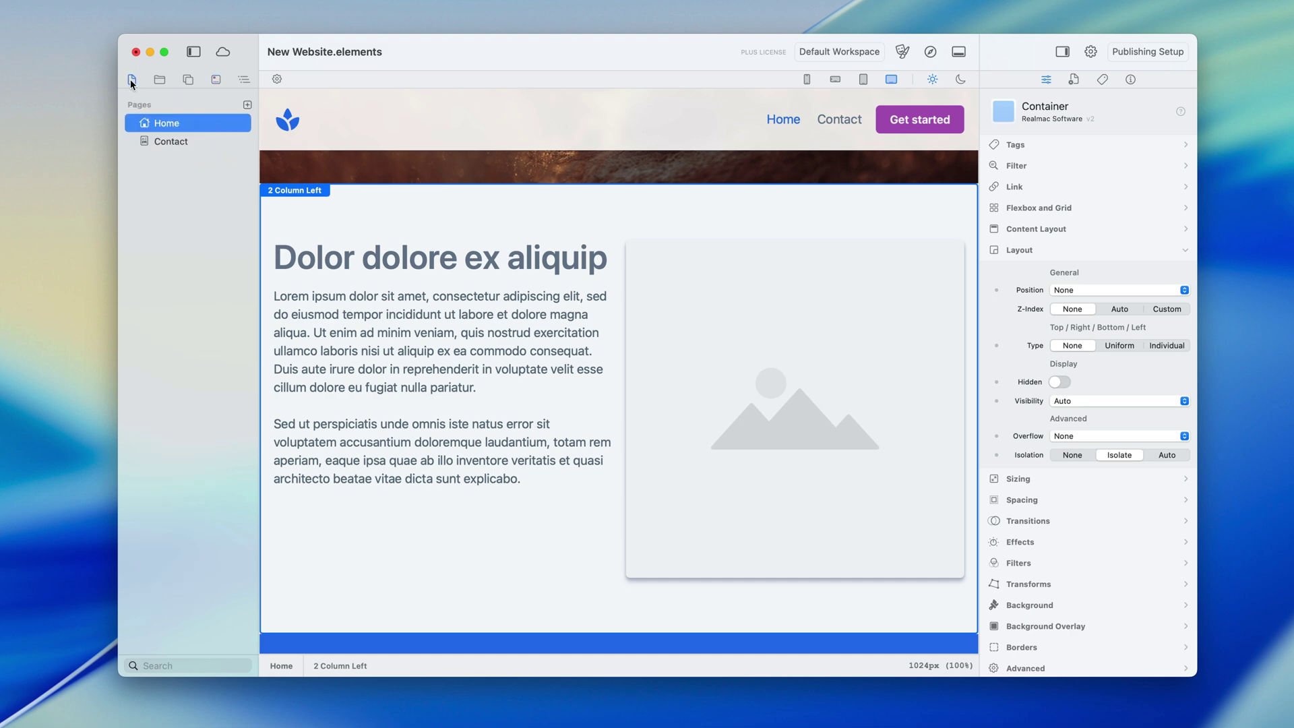
Place the Project 2 Column Left template onto the empty Contact page
{"action": "left_click", "coordinate": [184, 136]}
{"action": "left_click", "coordinate": [187, 79]}
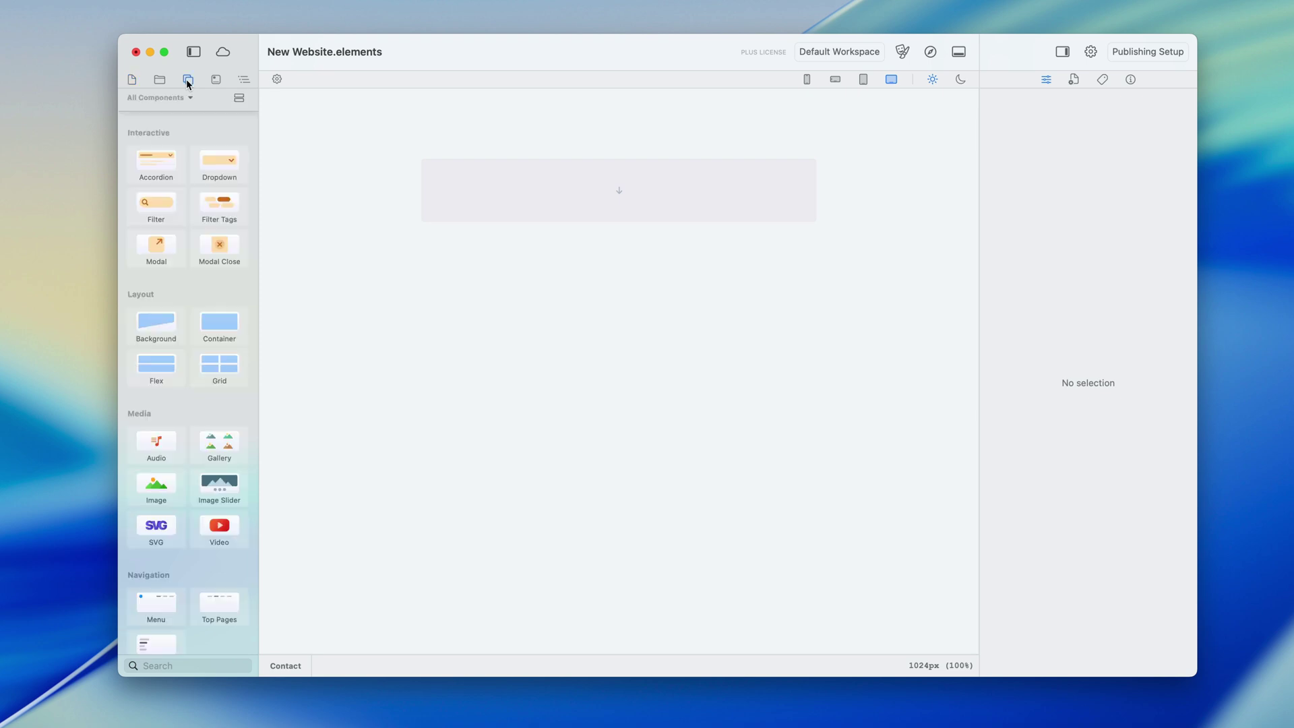
{"action": "left_click", "coordinate": [216, 81]}
{"action": "left_click_drag", "start_coordinate": [173, 125], "coordinate": [545, 186]}
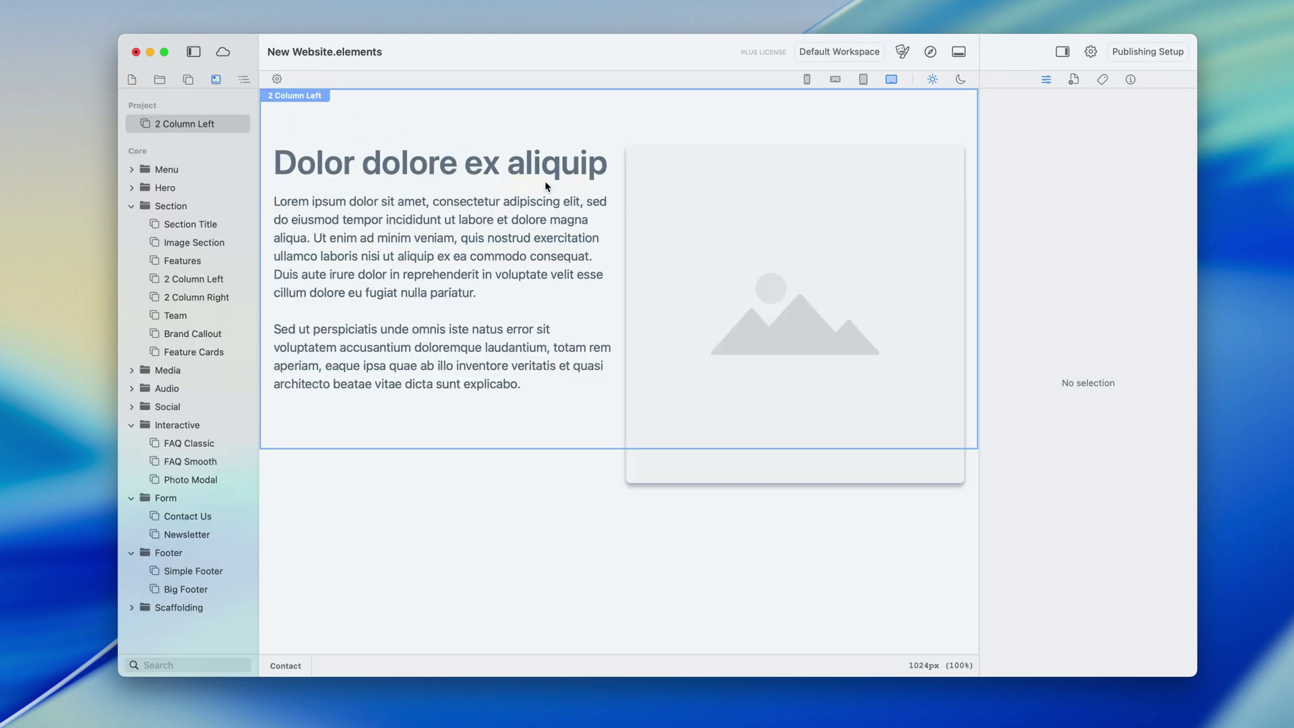
{"action": "left_click", "coordinate": [745, 267]}
Return to the Home page and collapse the Section, Interactive, Form and Footer folders
{"action": "left_click", "coordinate": [145, 123]}
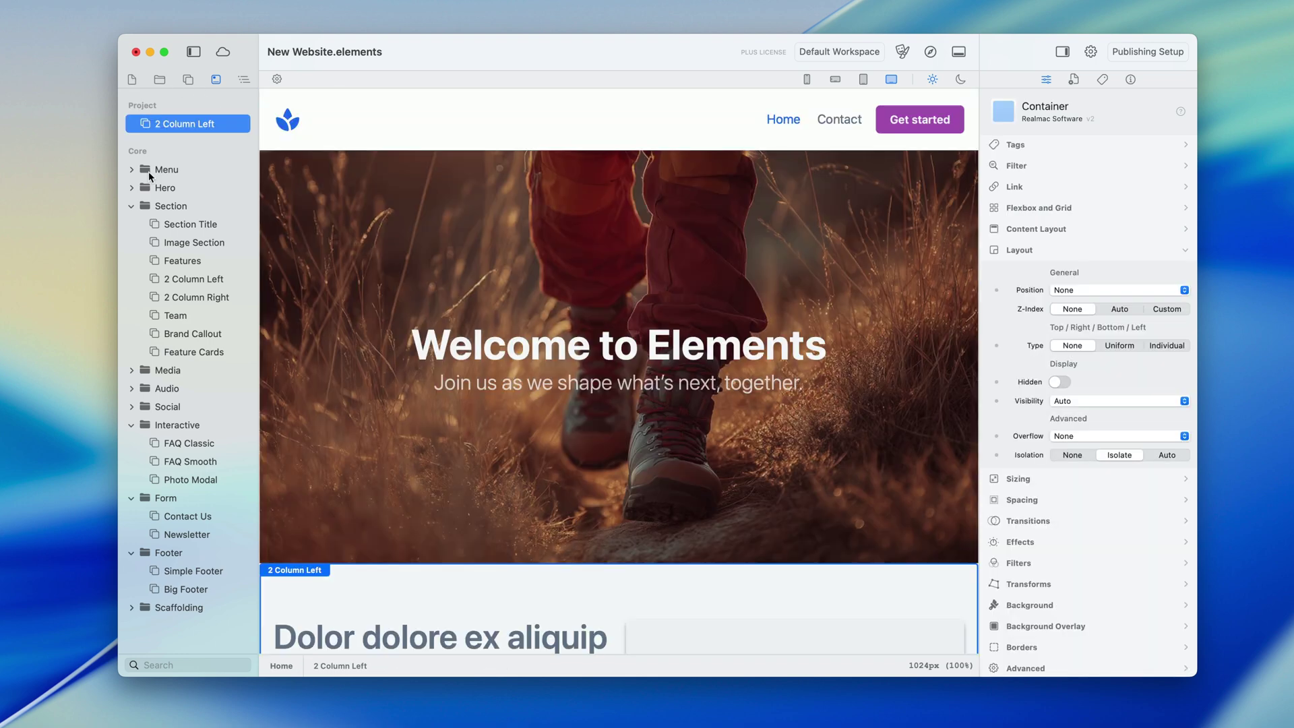
{"action": "left_click", "coordinate": [132, 206]}
{"action": "left_click", "coordinate": [132, 279]}
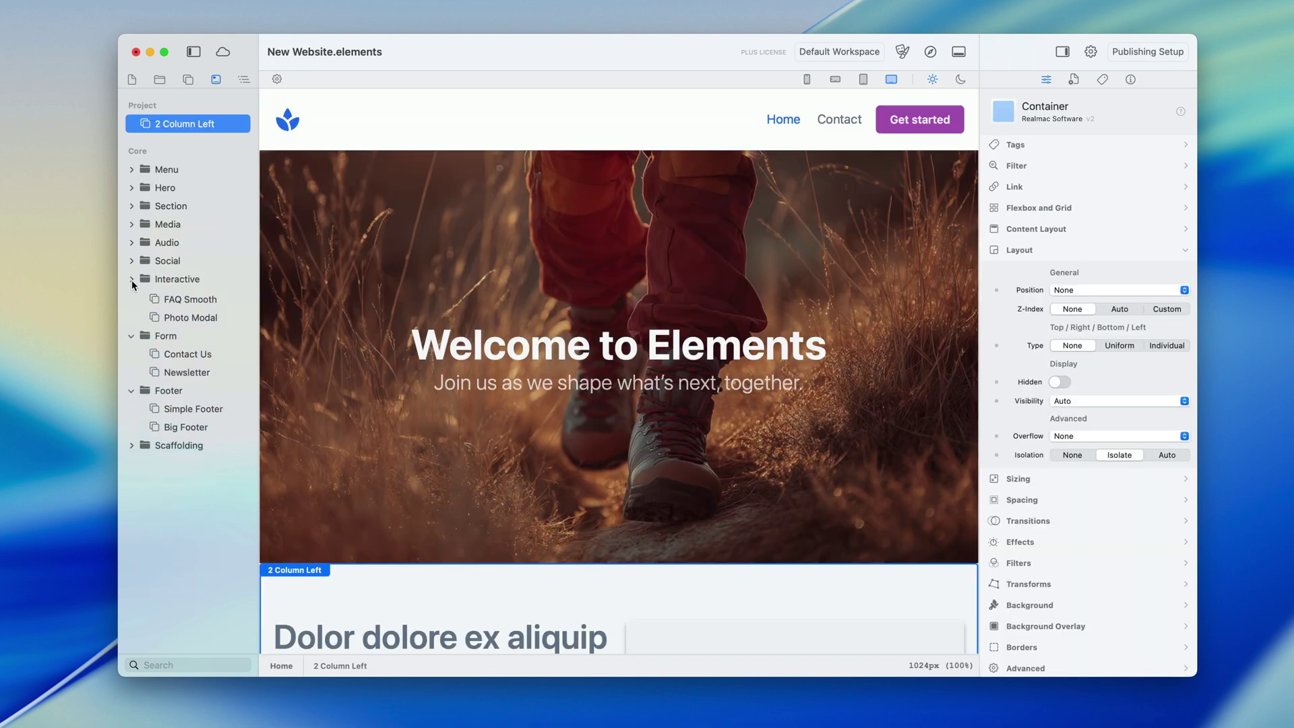
{"action": "left_click", "coordinate": [132, 298]}
{"action": "left_click", "coordinate": [130, 316]}
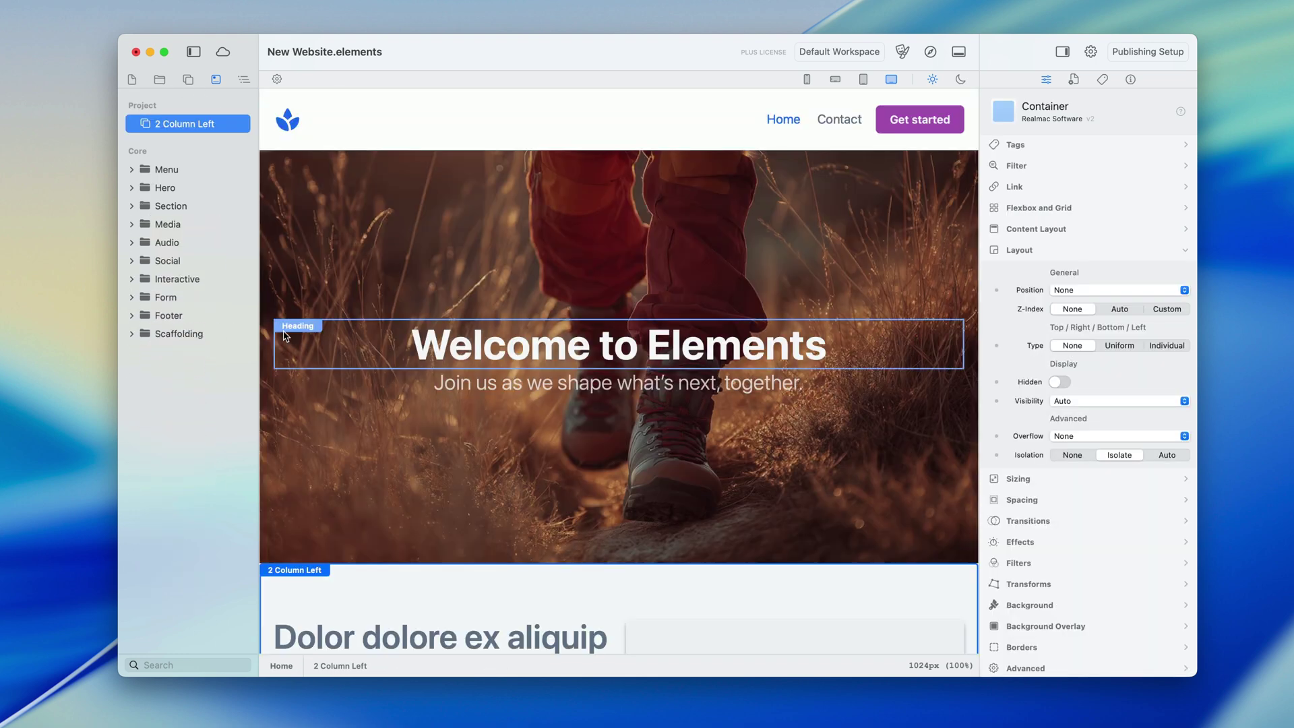
Expand Scaffolding > Layout in the component library
{"action": "scroll", "coordinate": [369, 248], "scroll_direction": "down", "scroll_amount": 2}
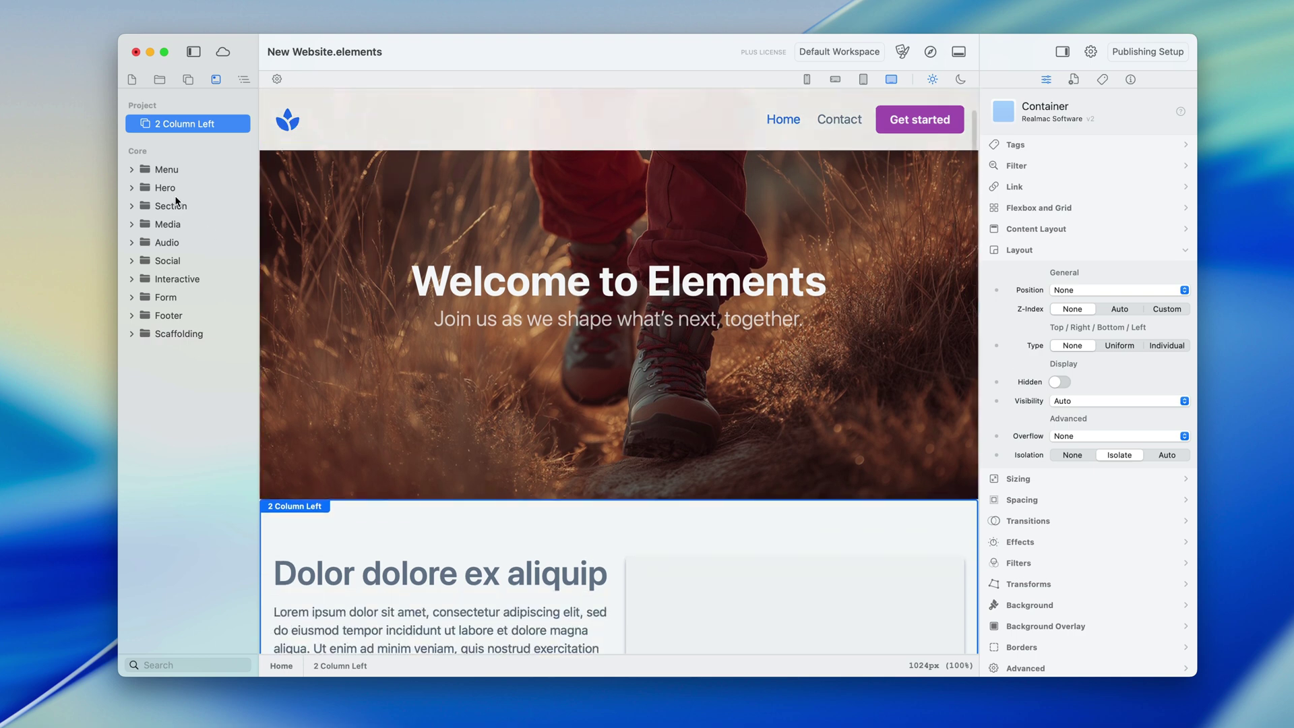
{"action": "scroll", "coordinate": [310, 296], "scroll_direction": "down", "scroll_amount": 2}
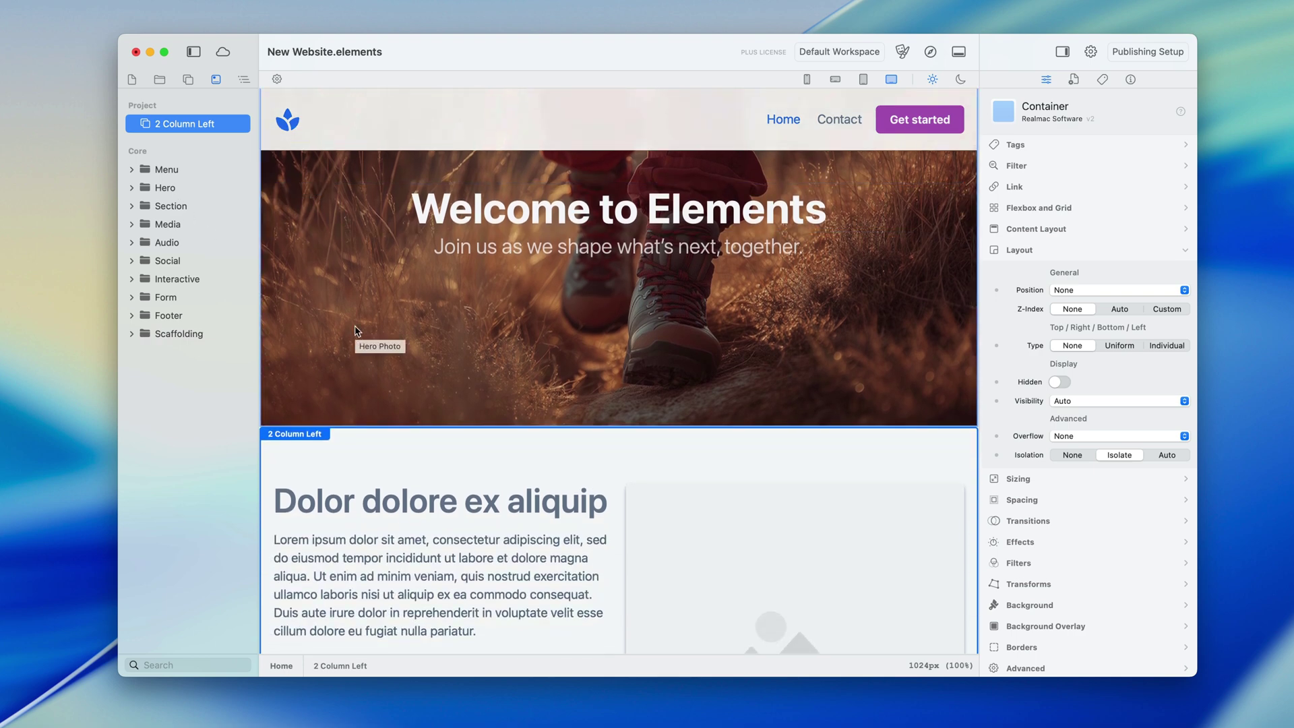
{"action": "left_click", "coordinate": [132, 335]}
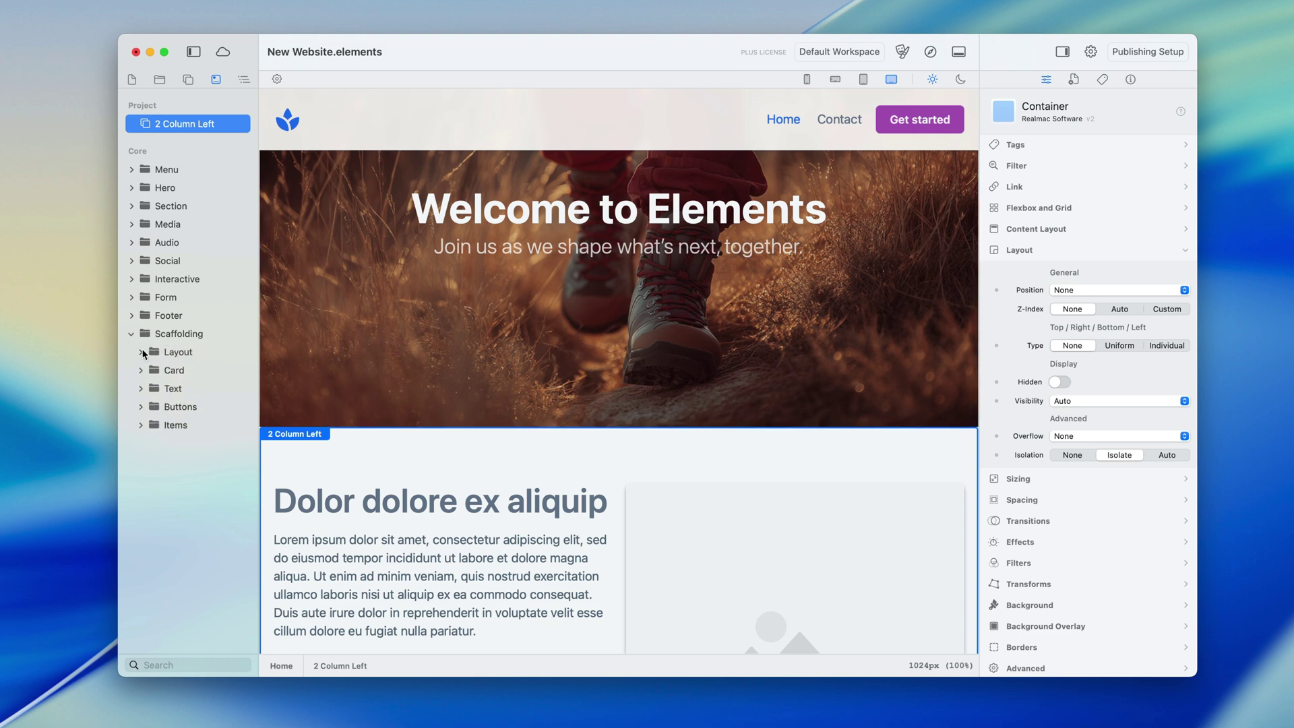
{"action": "left_click", "coordinate": [140, 351]}
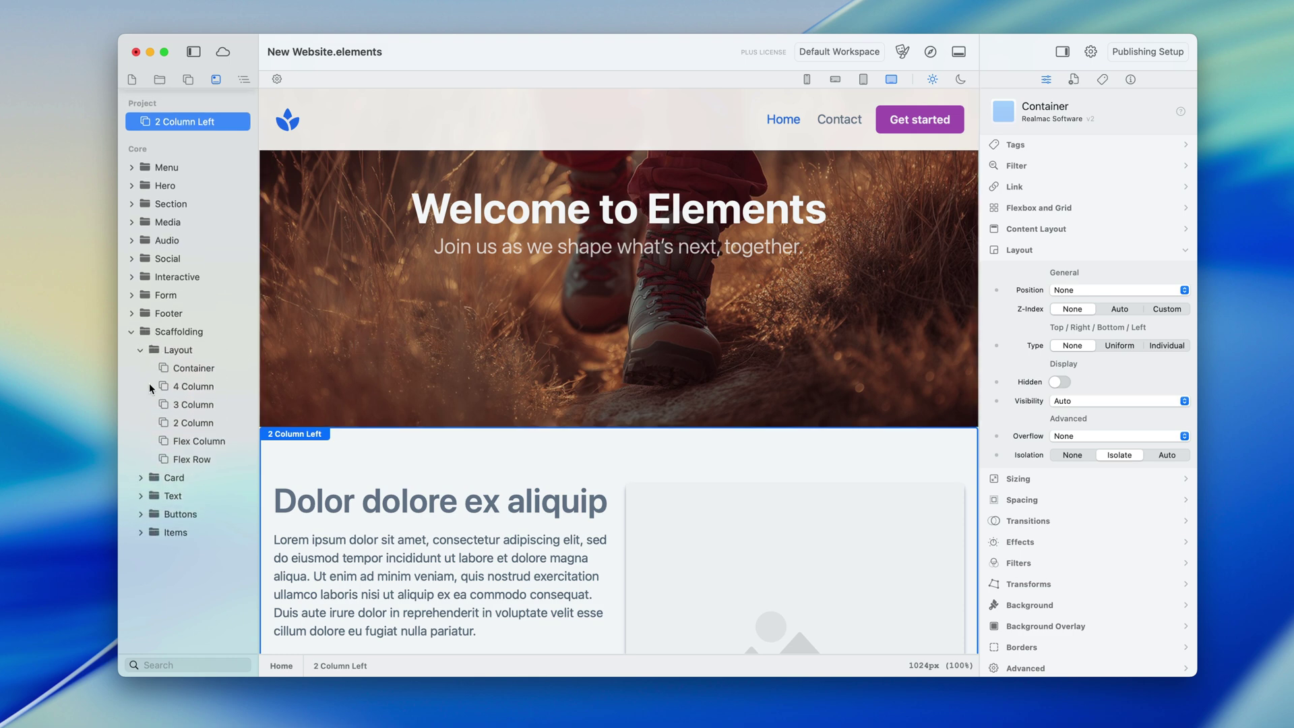
{"action": "scroll", "coordinate": [322, 384], "scroll_direction": "down", "scroll_amount": 3}
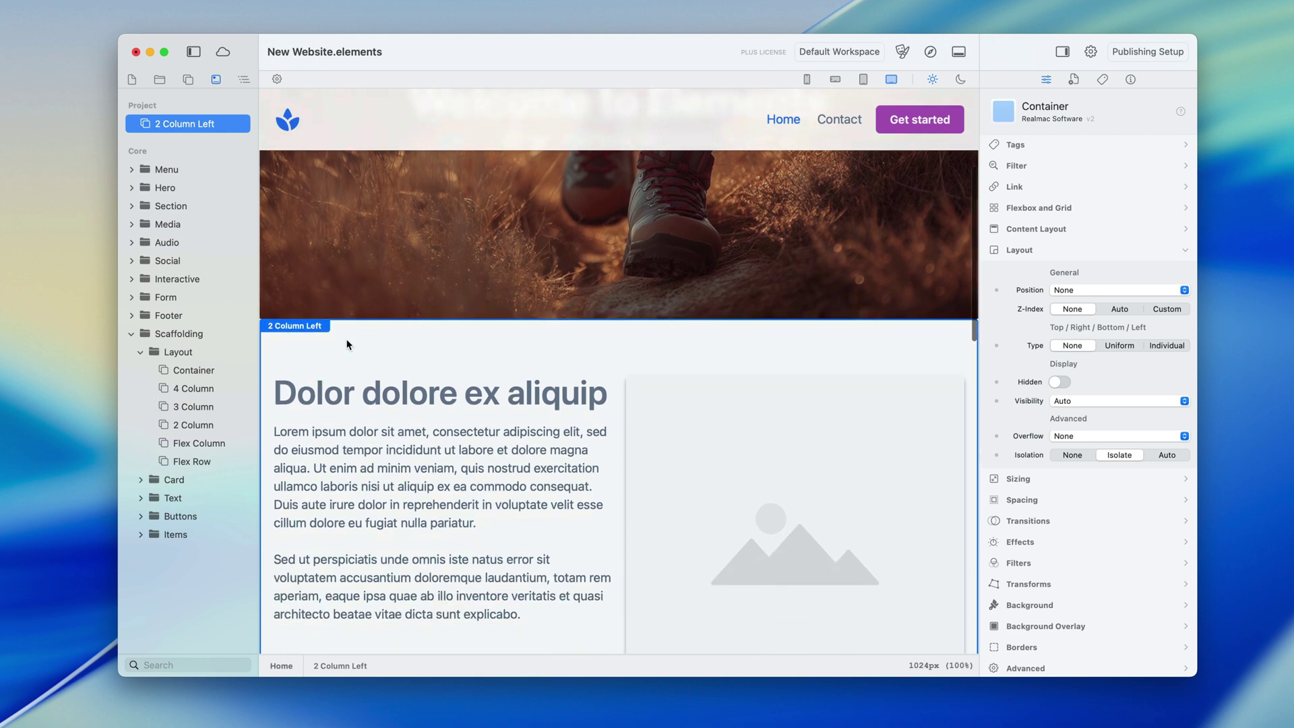
{"action": "scroll", "coordinate": [347, 344], "scroll_direction": "down", "scroll_amount": 1}
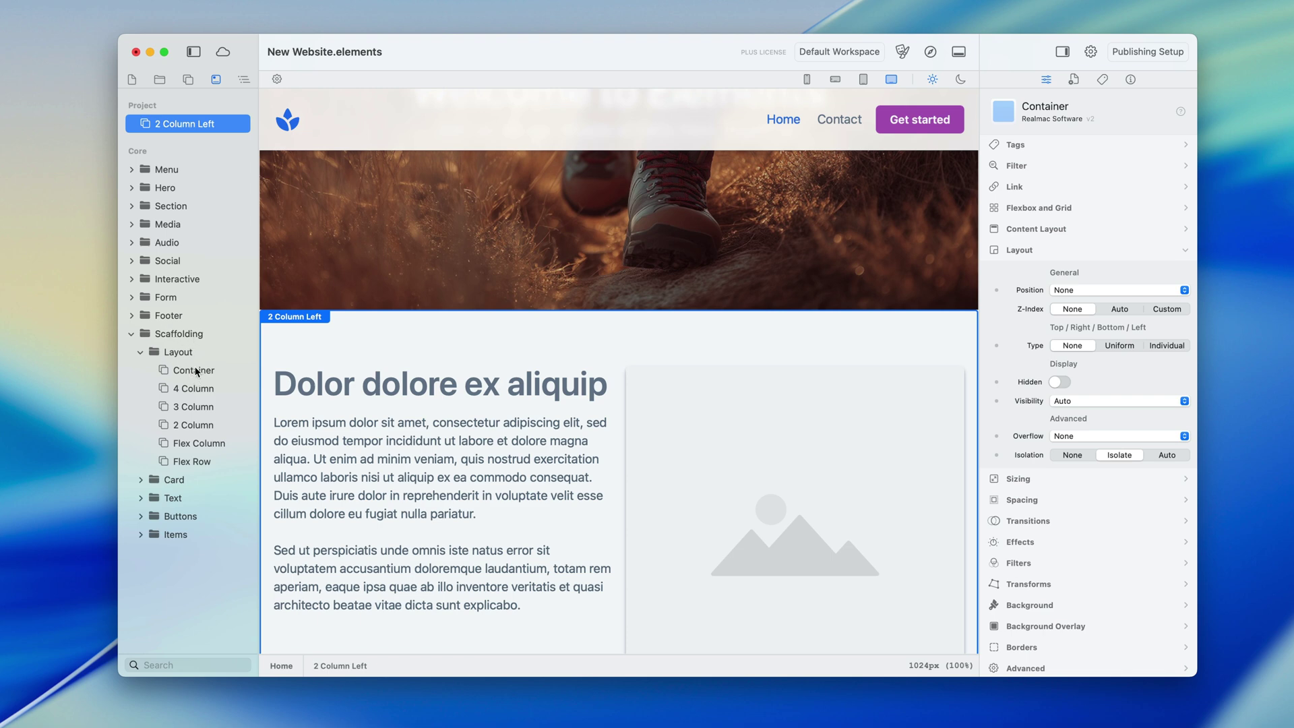
Add an empty Container above the two-column section with a 3 Column grid inside
{"action": "left_click_drag", "start_coordinate": [195, 372], "coordinate": [471, 317]}
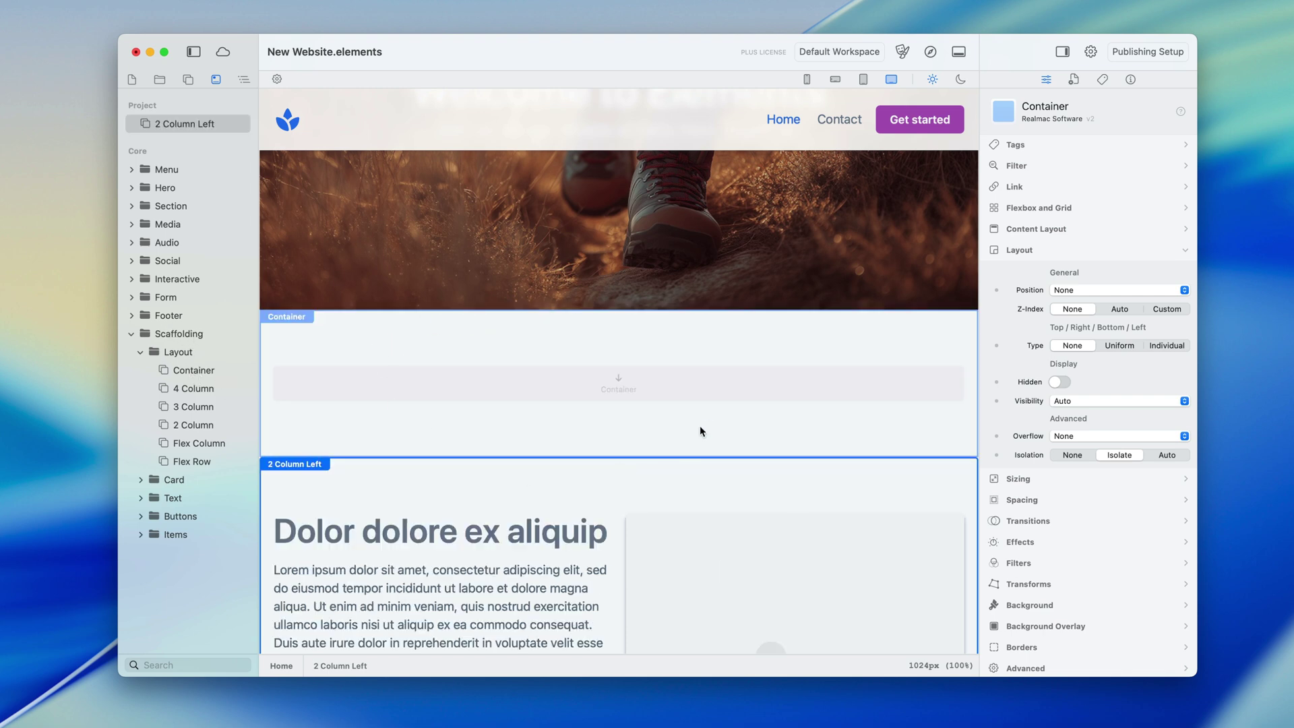
{"action": "left_click", "coordinate": [709, 421]}
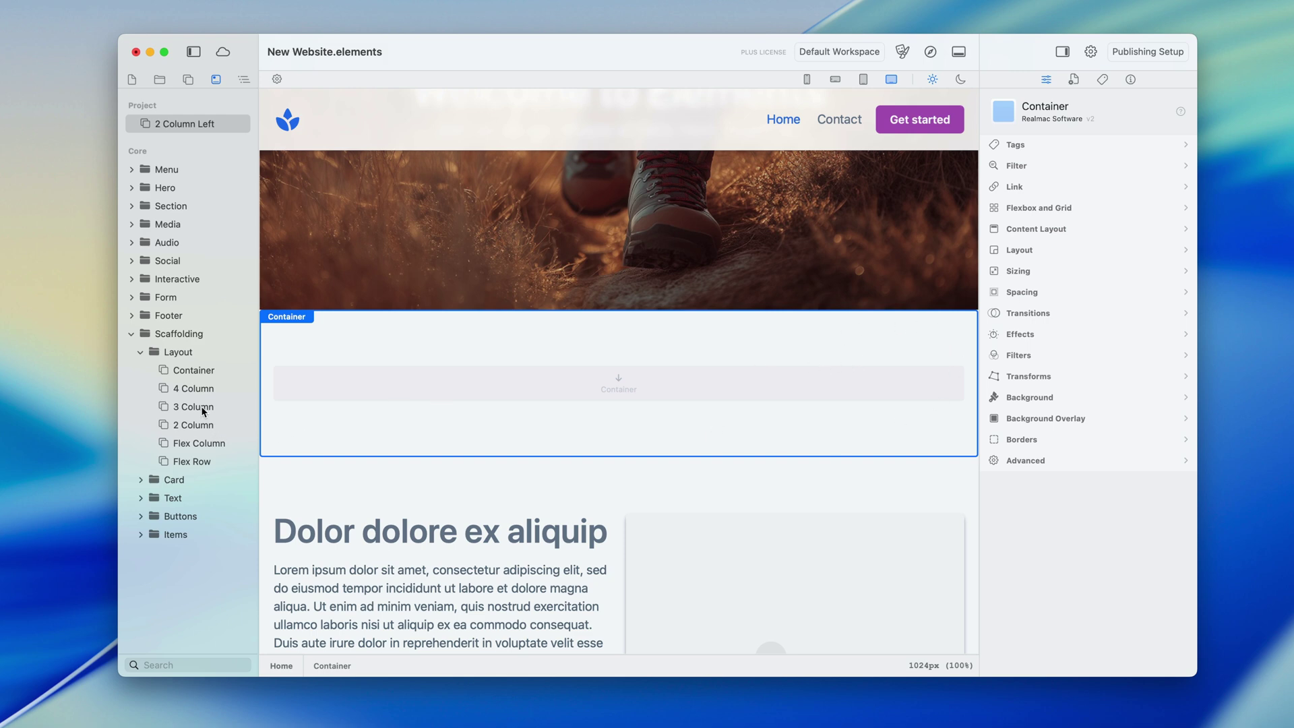
{"action": "left_click_drag", "start_coordinate": [202, 411], "coordinate": [450, 389]}
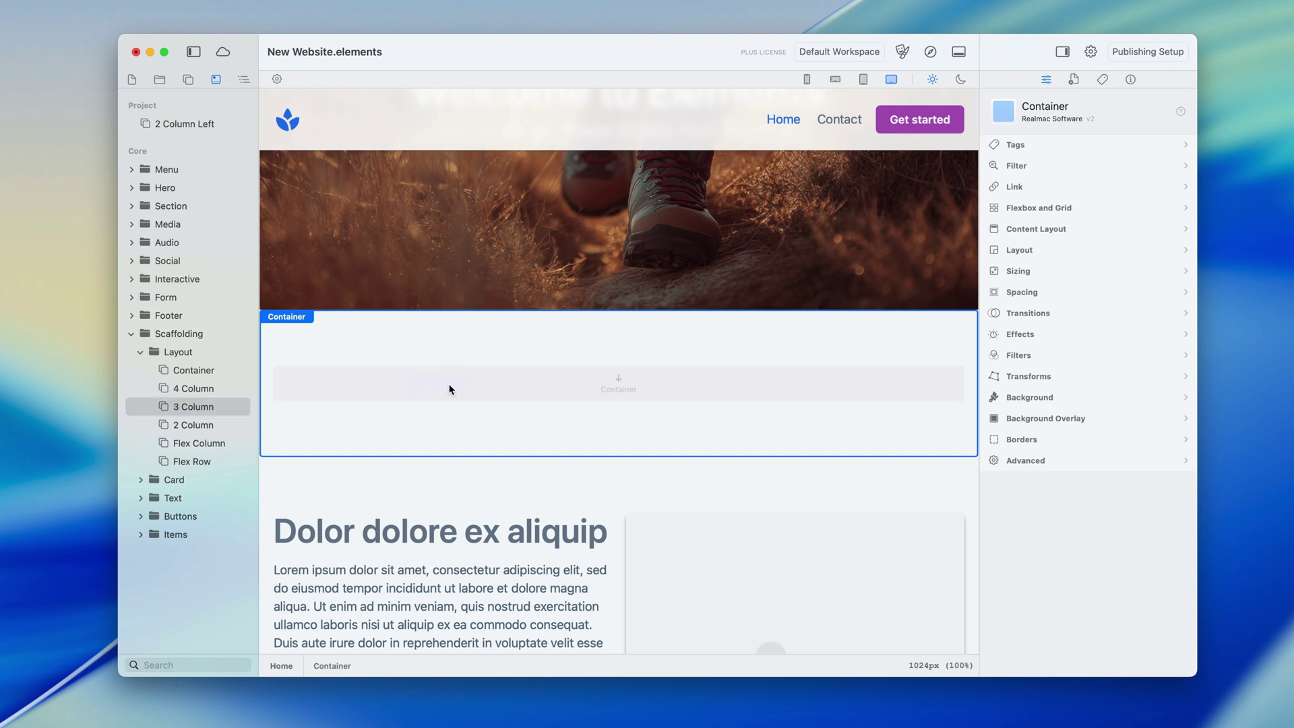
{"action": "left_click", "coordinate": [576, 382]}
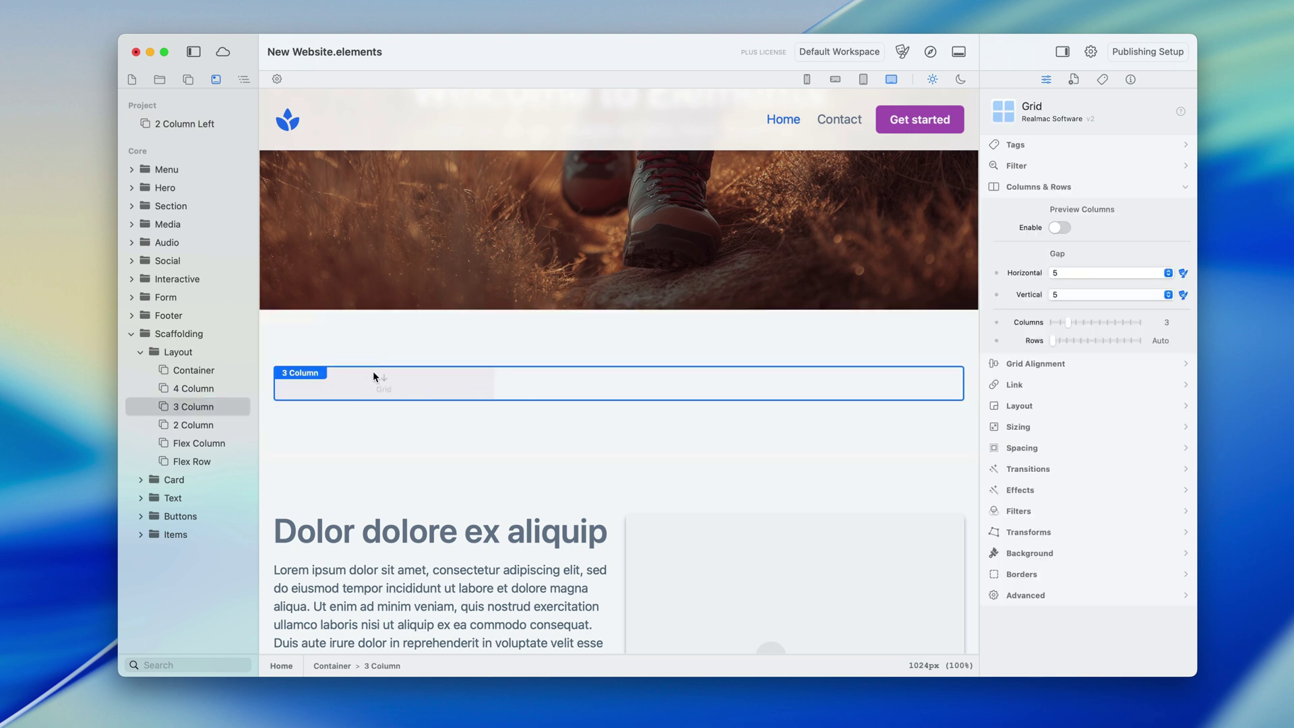
Put a Card Image in the grid and duplicate it to fill all three columns
{"action": "left_click", "coordinate": [141, 479]}
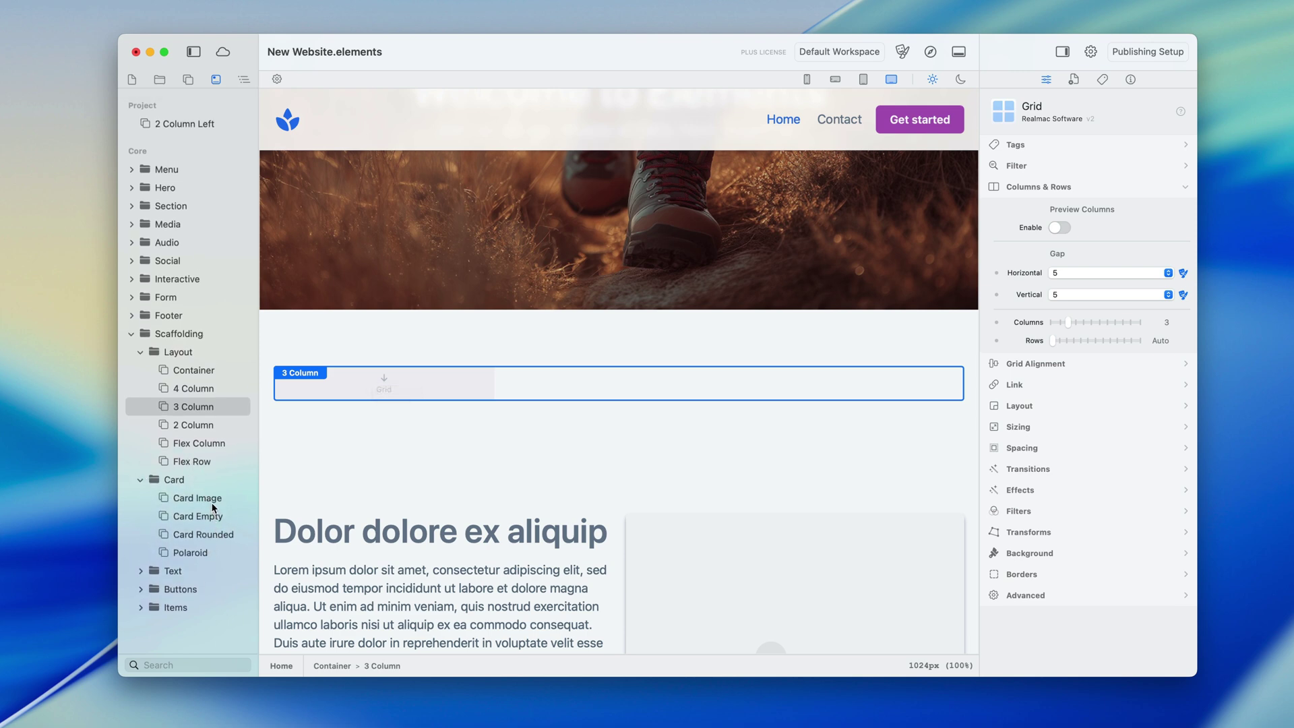
{"action": "left_click_drag", "start_coordinate": [209, 503], "coordinate": [423, 389]}
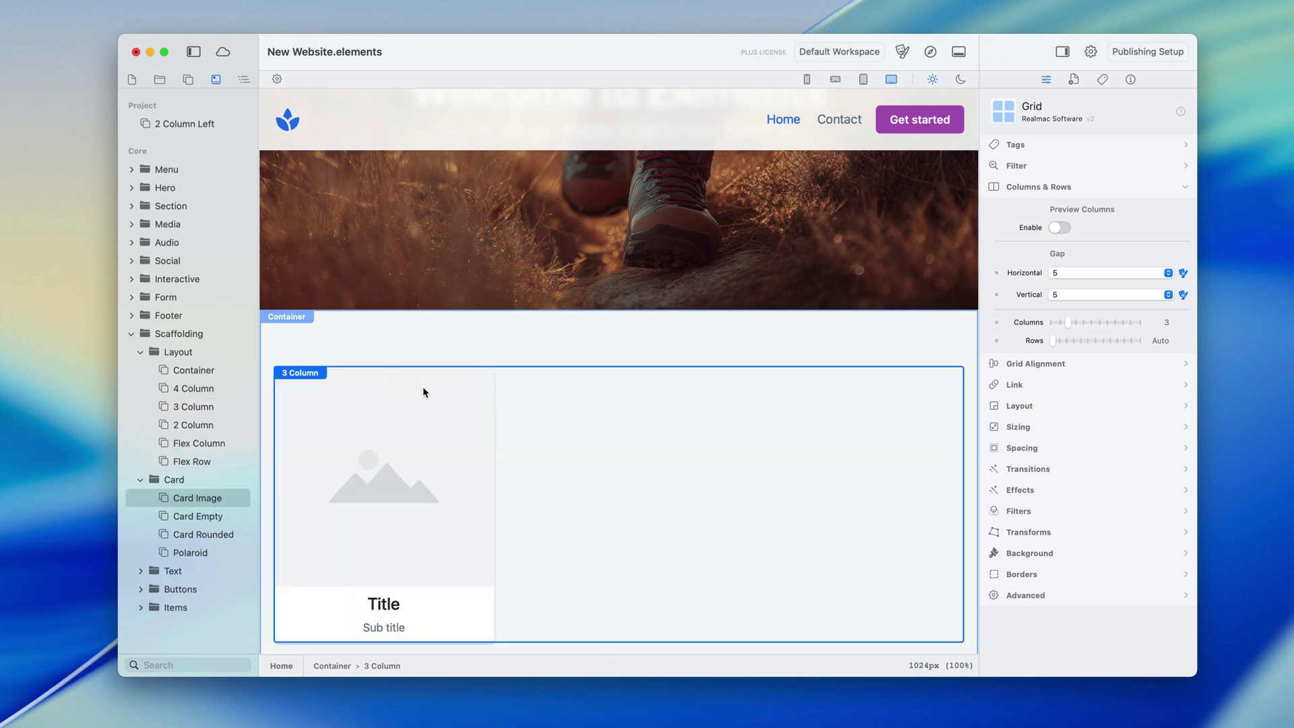
{"action": "scroll", "coordinate": [423, 390], "scroll_direction": "down", "scroll_amount": 3}
{"action": "left_click", "coordinate": [443, 490]}
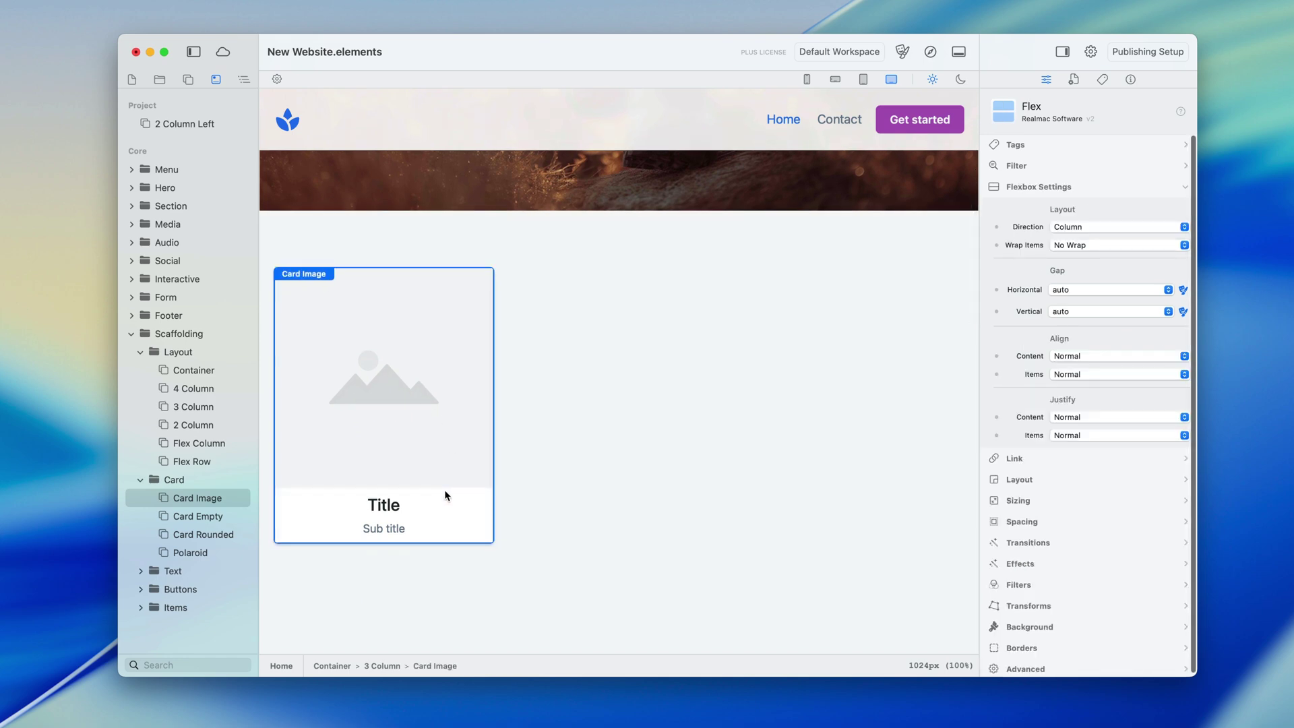
{"action": "key", "text": "super+d"}
{"action": "key", "text": "super+d"}
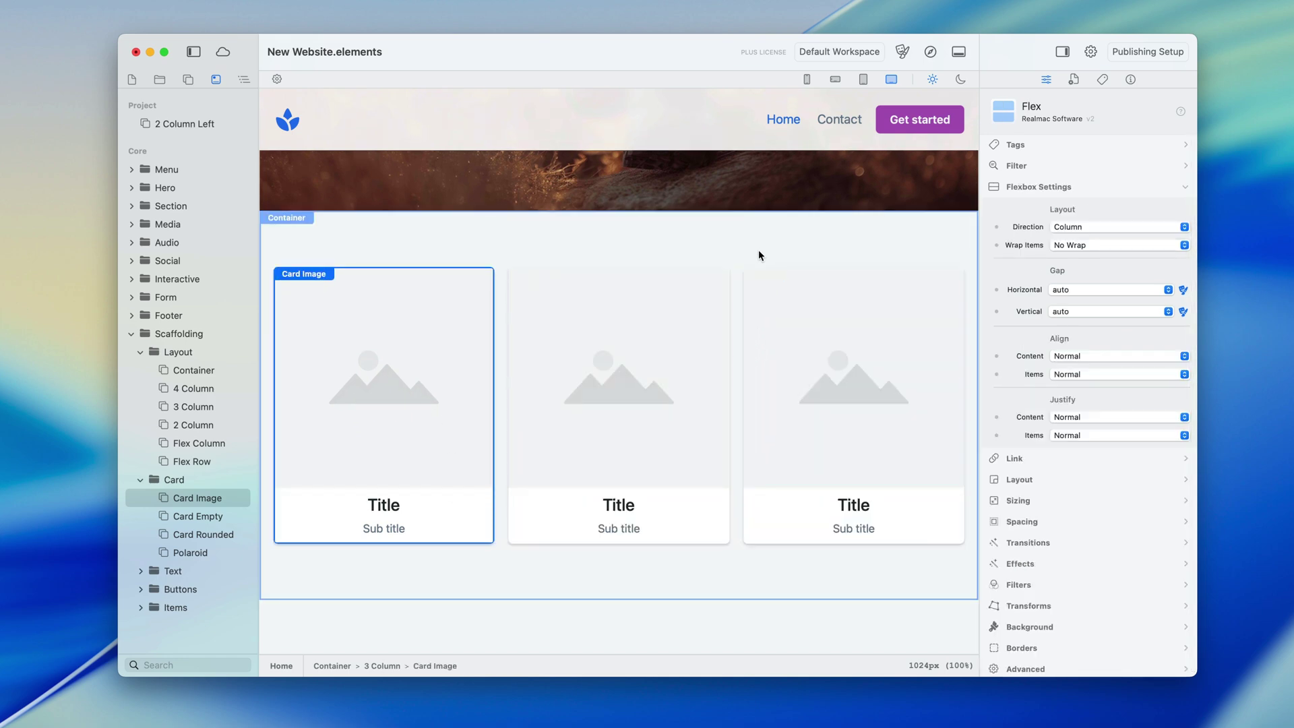
{"action": "left_click", "coordinate": [601, 250]}
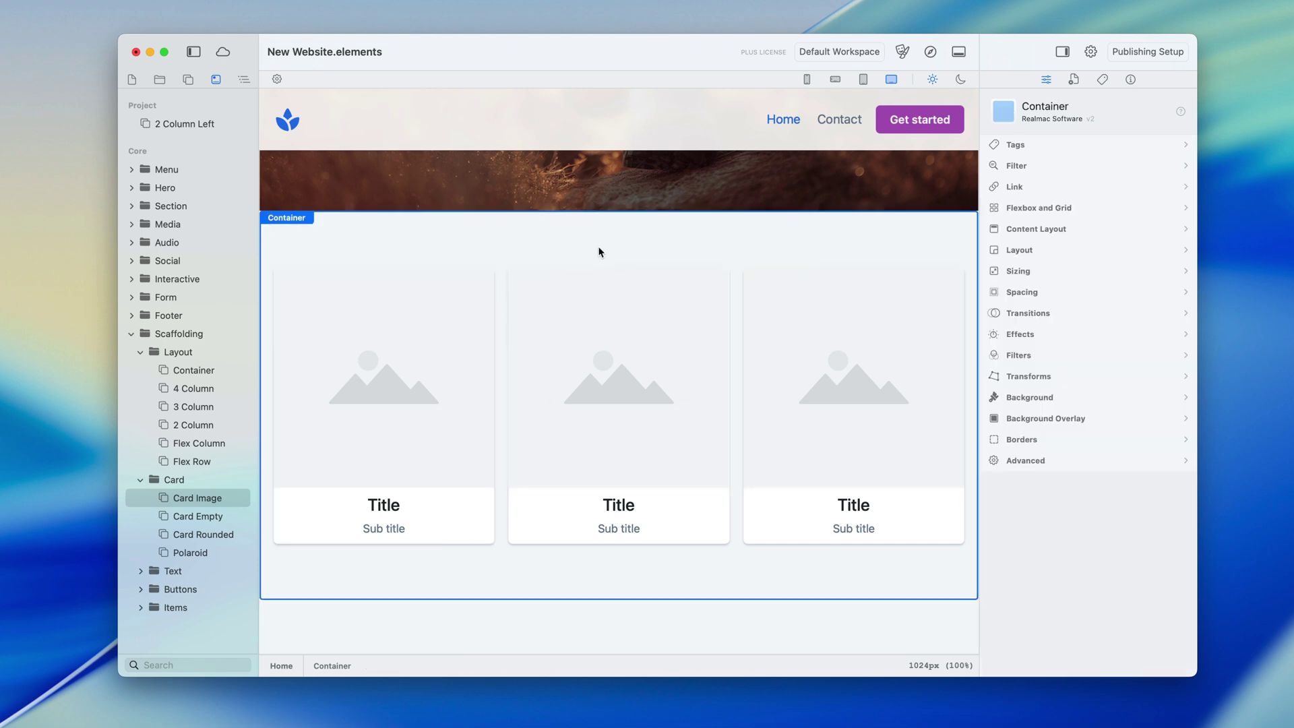
Add a Button Stretch 'Get Started' button to the first card's text group
{"action": "left_click", "coordinate": [137, 589]}
{"action": "scroll", "coordinate": [161, 579], "scroll_direction": "down", "scroll_amount": 5}
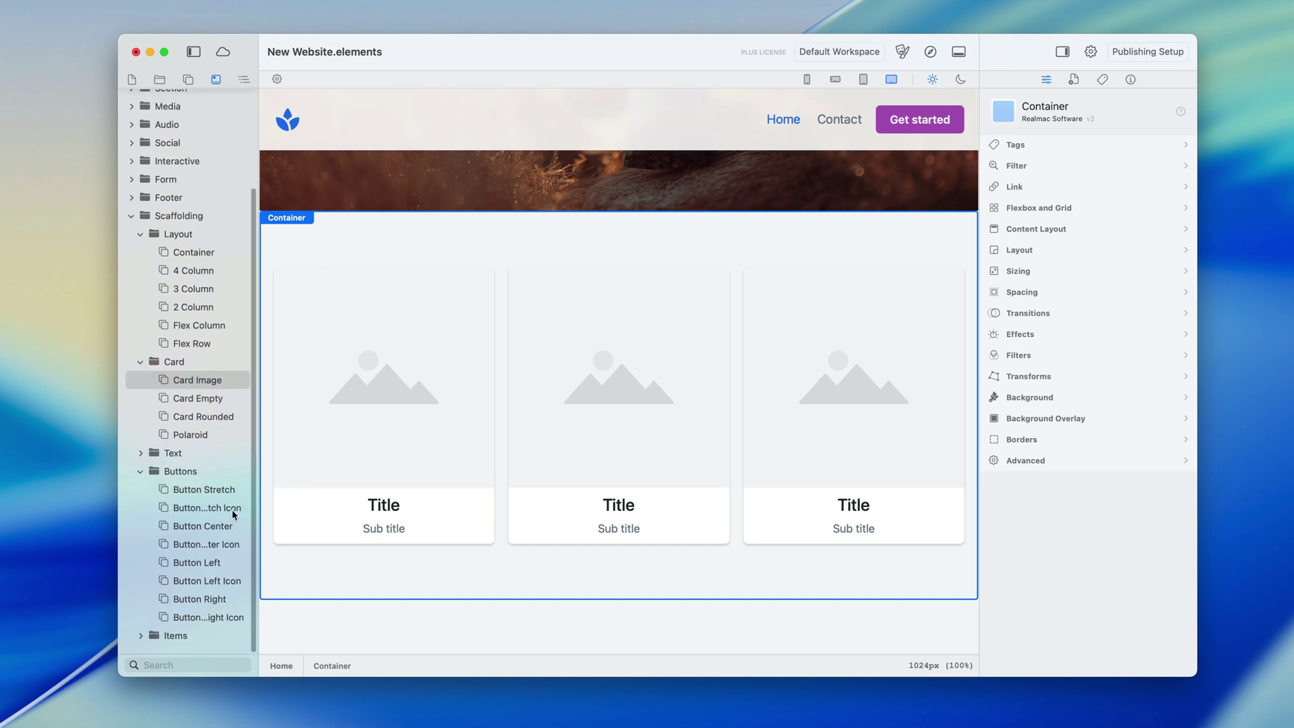
{"action": "left_click_drag", "start_coordinate": [206, 491], "coordinate": [378, 533]}
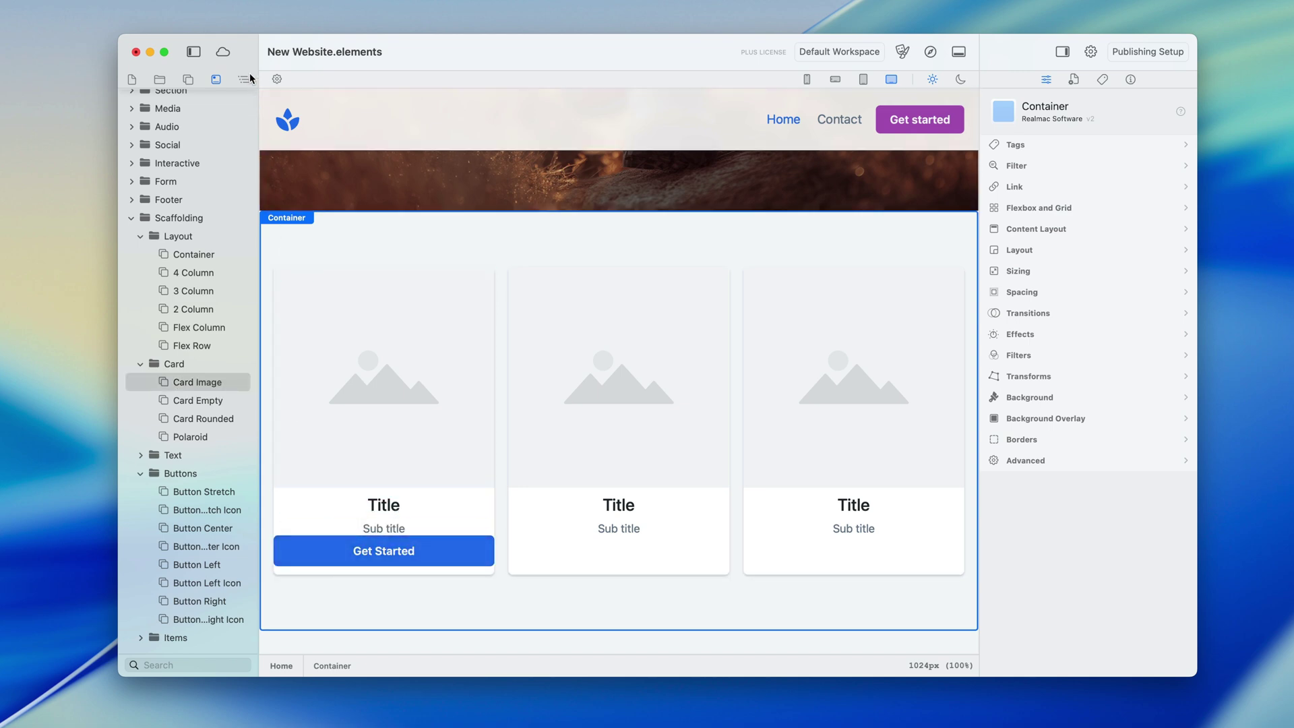
{"action": "left_click", "coordinate": [294, 543]}
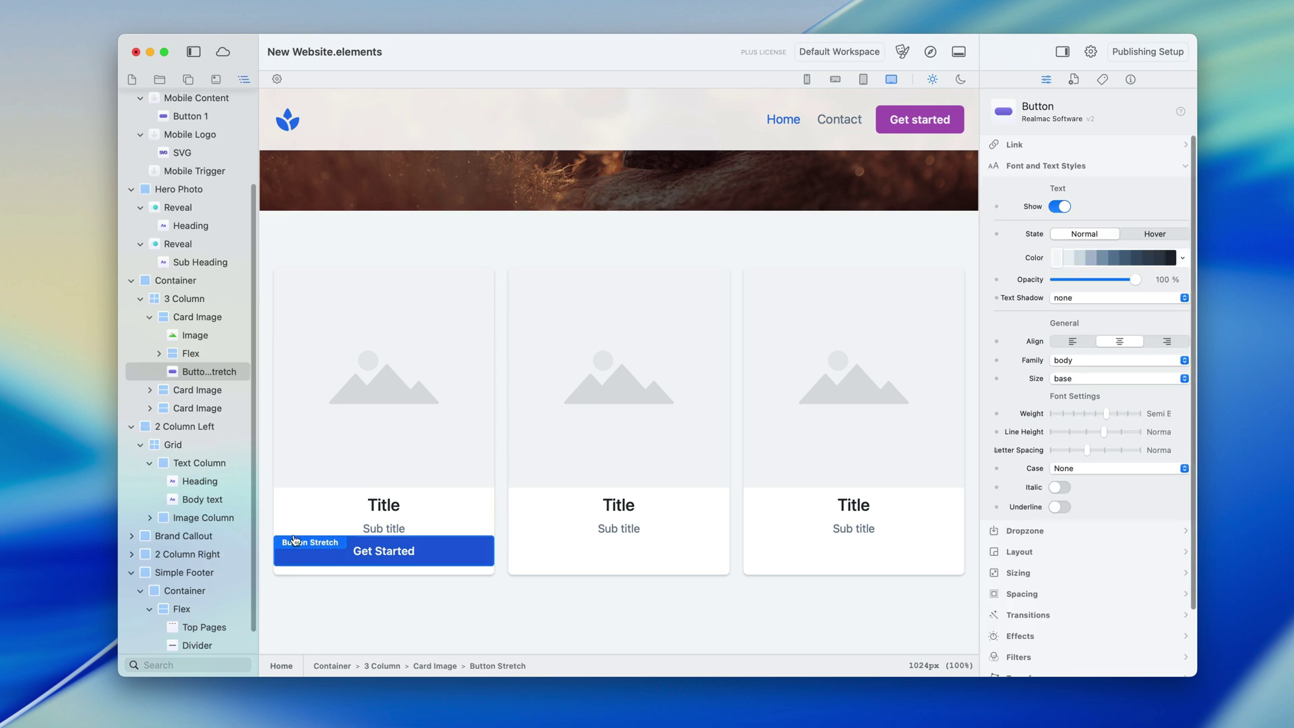
{"action": "left_click", "coordinate": [200, 372]}
{"action": "left_click_drag", "start_coordinate": [200, 372], "coordinate": [195, 354]}
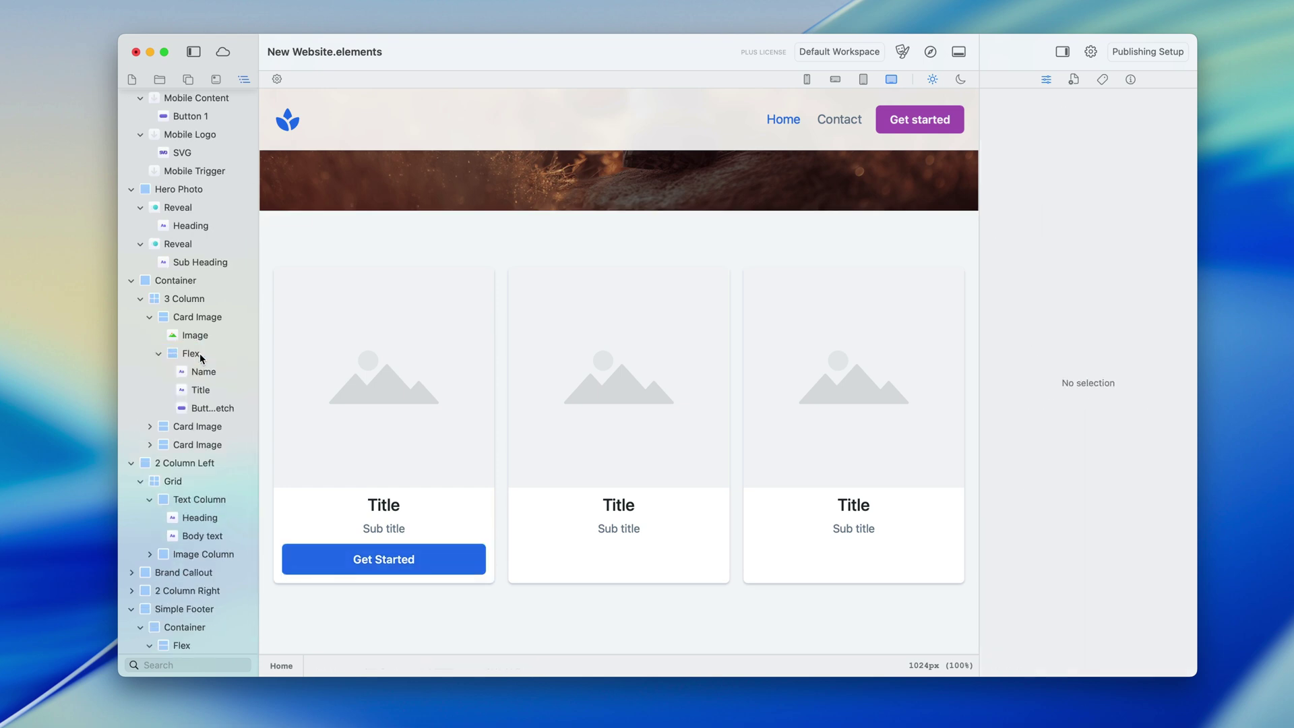
Replace the other two cards with duplicates of the first, button included
{"action": "left_click", "coordinate": [523, 497]}
{"action": "key", "text": "Delete"}
{"action": "left_click", "coordinate": [546, 494]}
{"action": "key", "text": "Delete"}
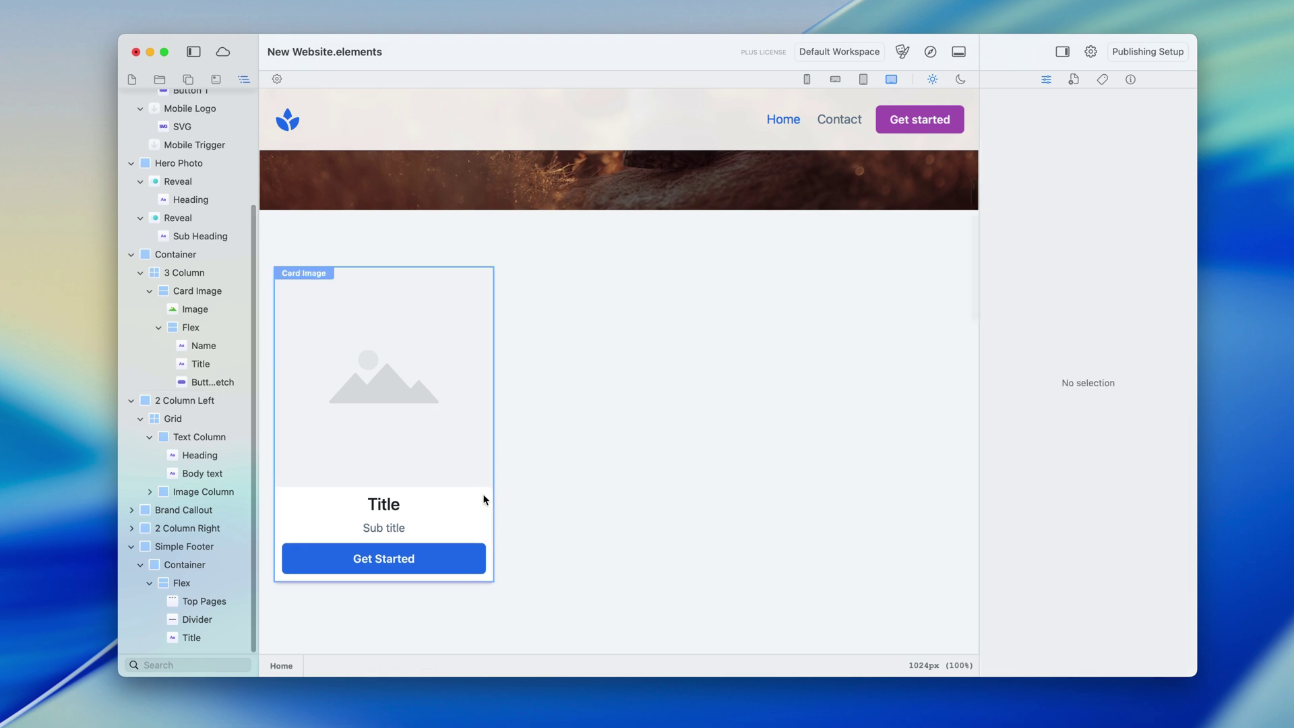
{"action": "left_click", "coordinate": [482, 496]}
{"action": "key", "text": "super+d"}
{"action": "key", "text": "super+d"}
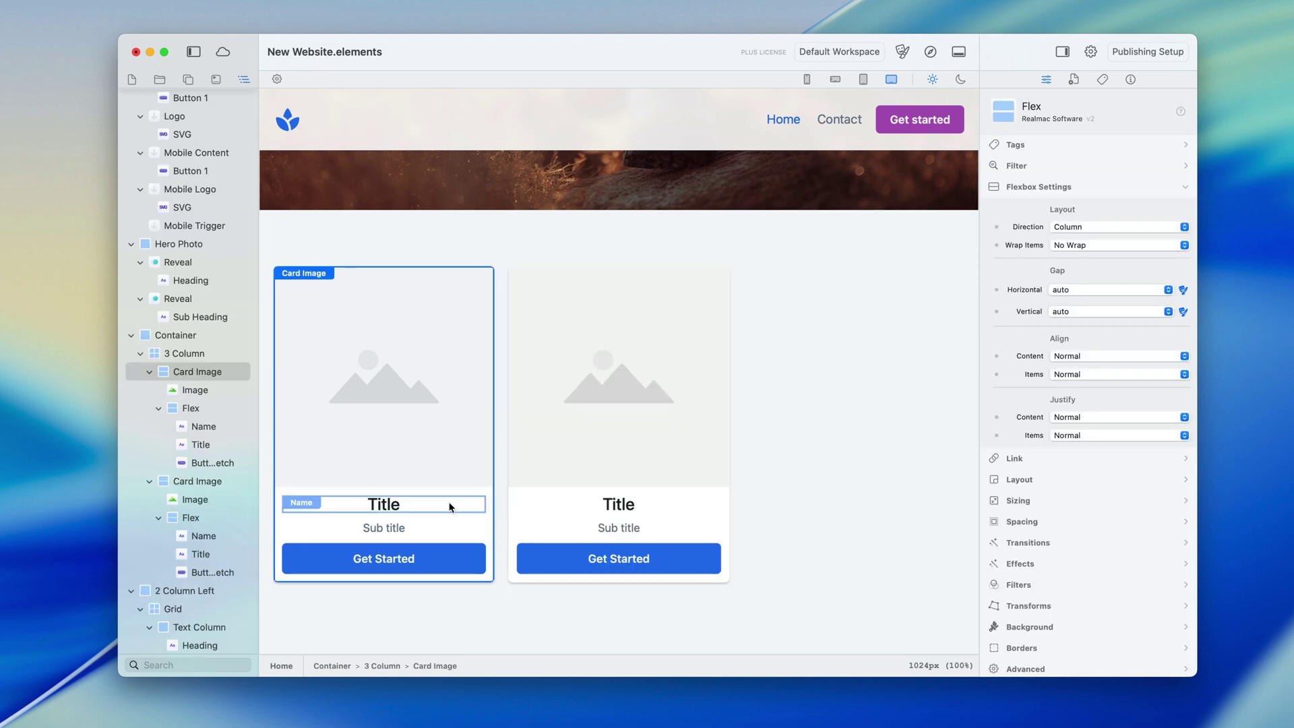
{"action": "left_click", "coordinate": [500, 464]}
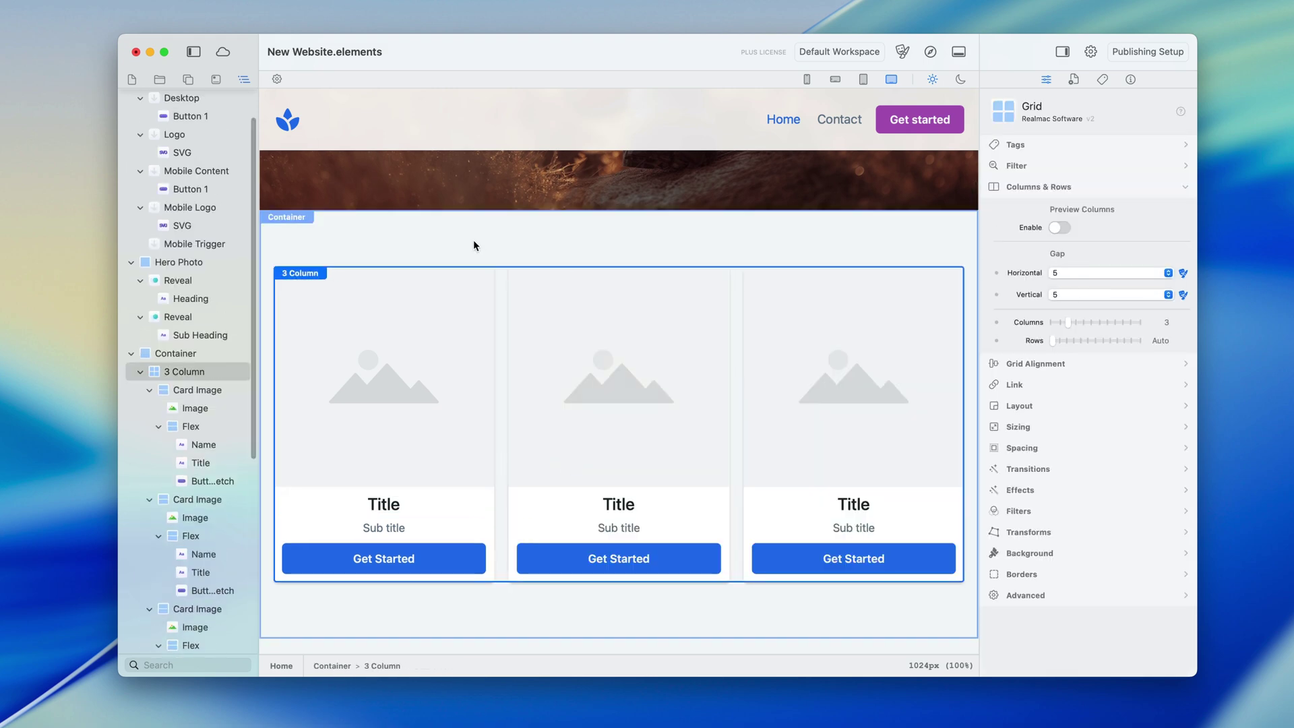
{"action": "left_click", "coordinate": [474, 241]}
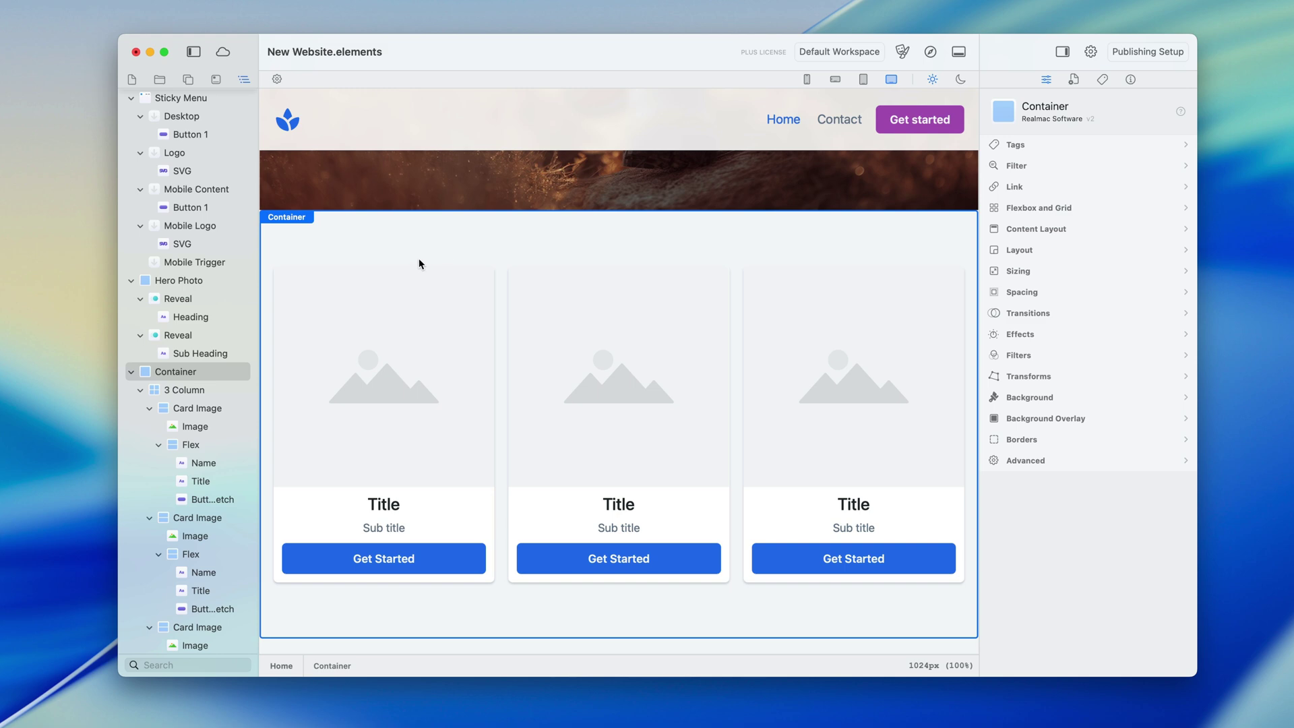
Rename the card section's Container to '3 Cards'
{"action": "left_click", "coordinate": [178, 373]}
{"action": "left_click", "coordinate": [177, 372]}
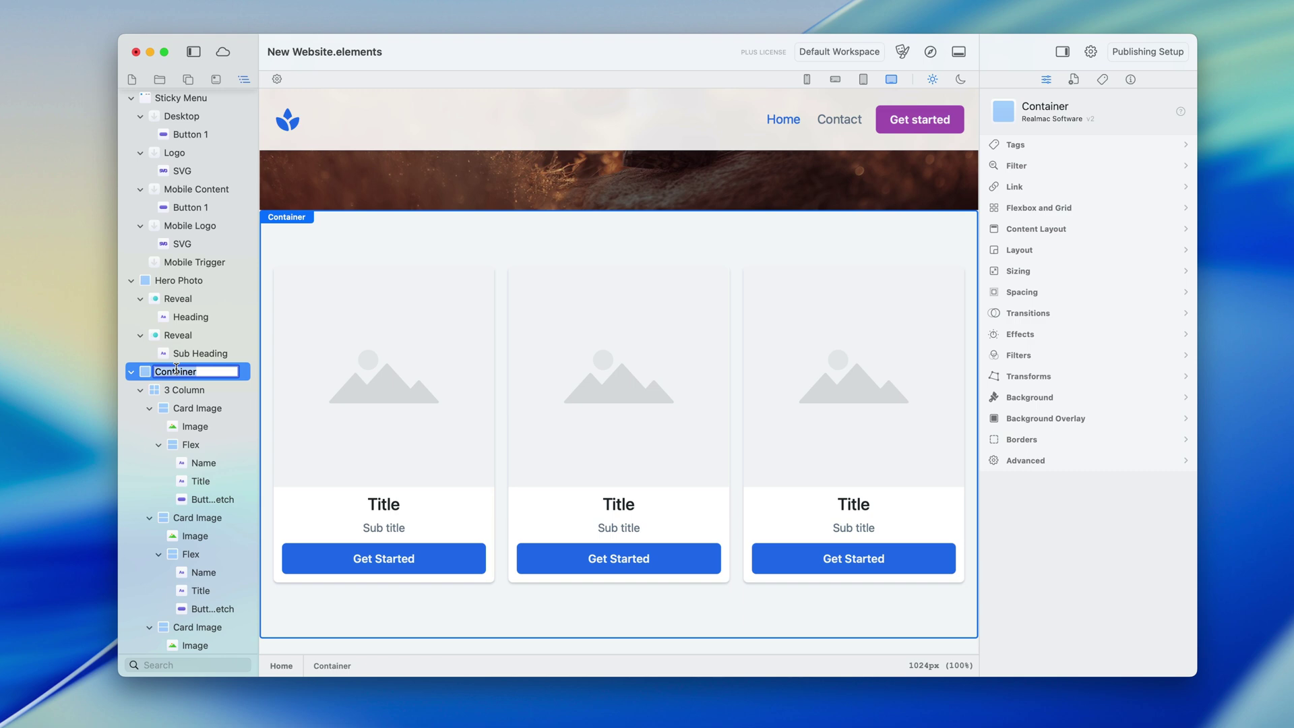
{"action": "type", "text": "3 Cards"}
{"action": "key", "text": "Return"}
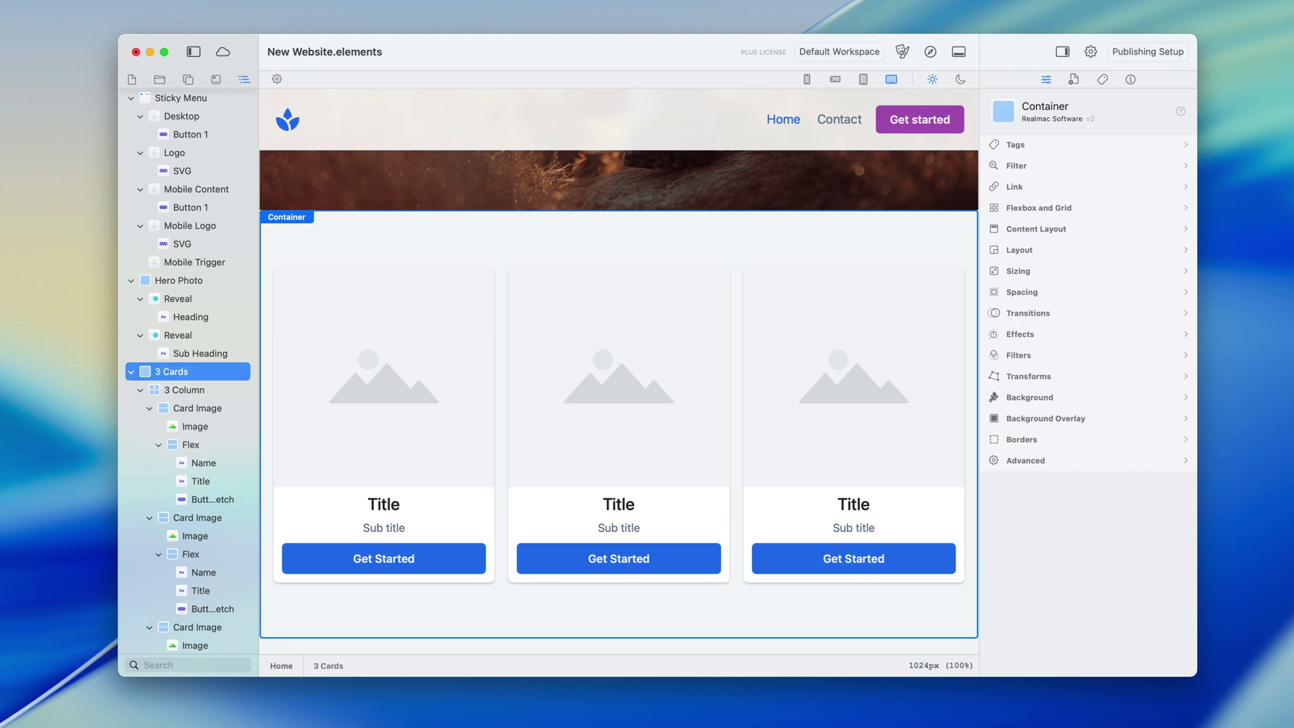
Save the 3 Cards section as a Project template in the library
{"action": "left_click", "coordinate": [216, 79]}
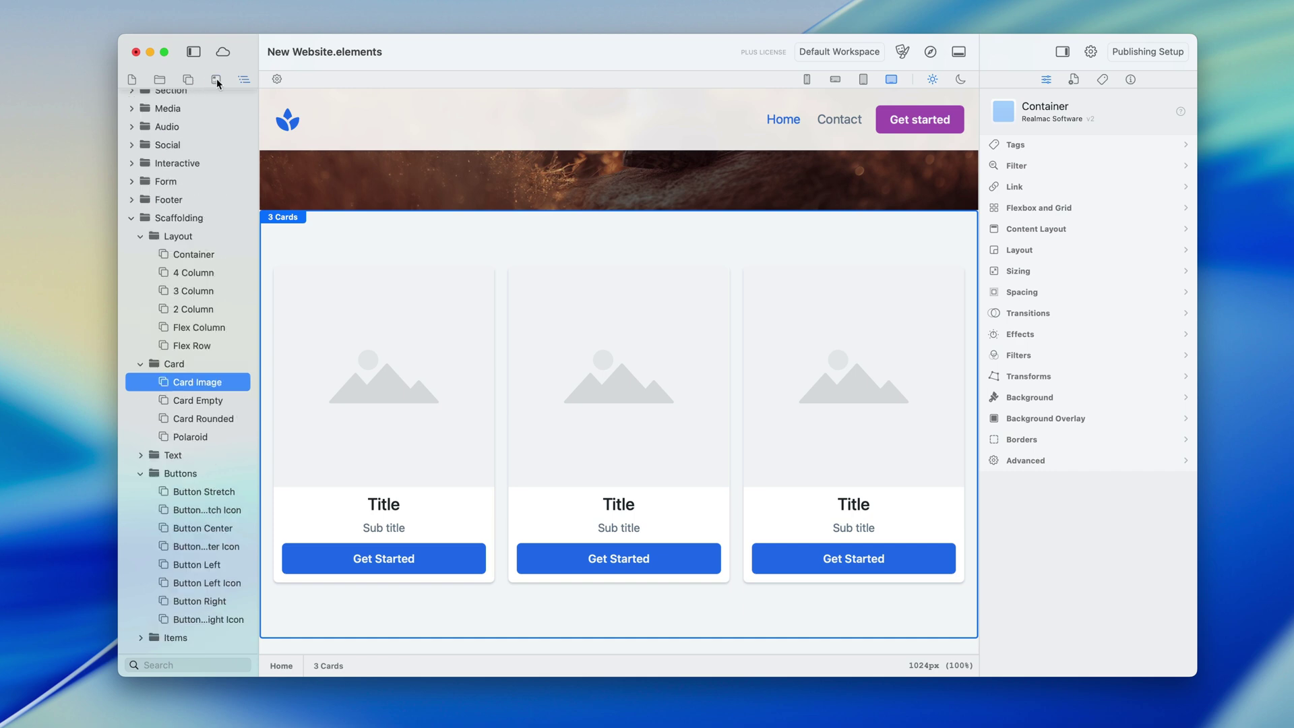
{"action": "scroll", "coordinate": [192, 162], "scroll_direction": "up", "scroll_amount": 5}
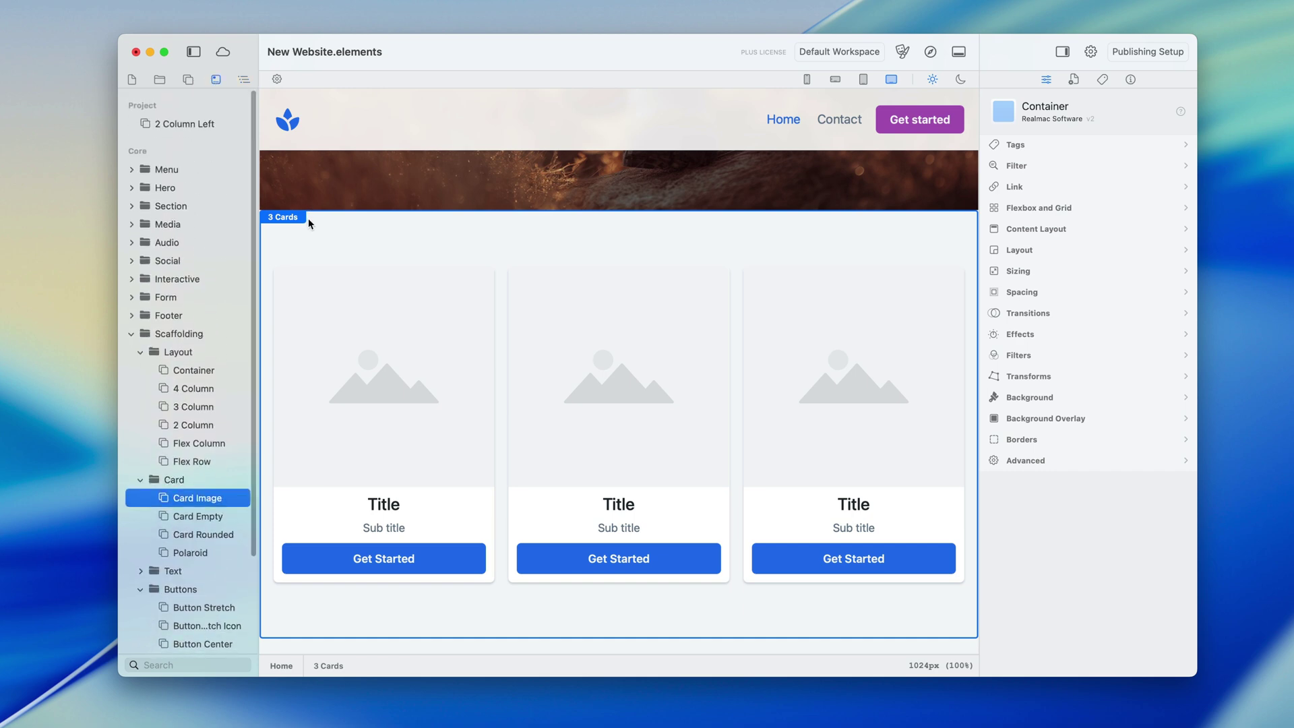
{"action": "left_click_drag", "start_coordinate": [308, 217], "coordinate": [183, 129]}
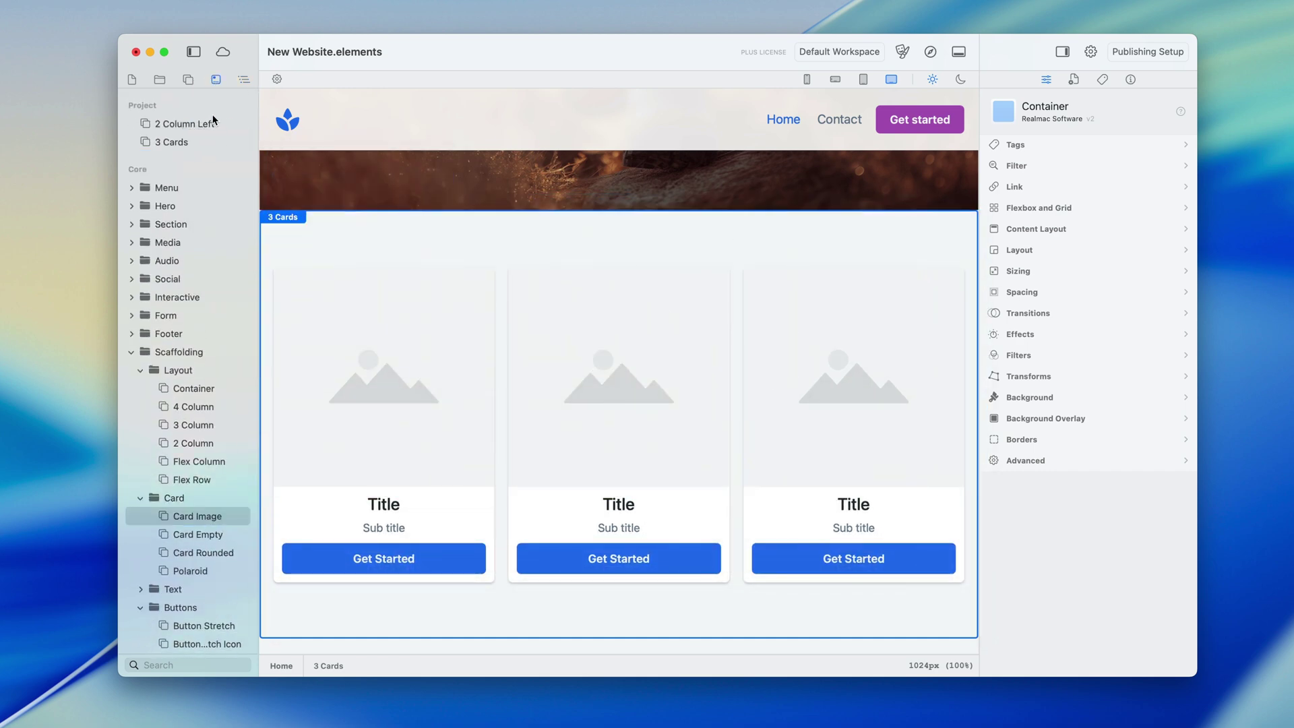
On the Contact page, place the saved 3 Cards project template below the 2 Column Left section
{"action": "left_click", "coordinate": [136, 79]}
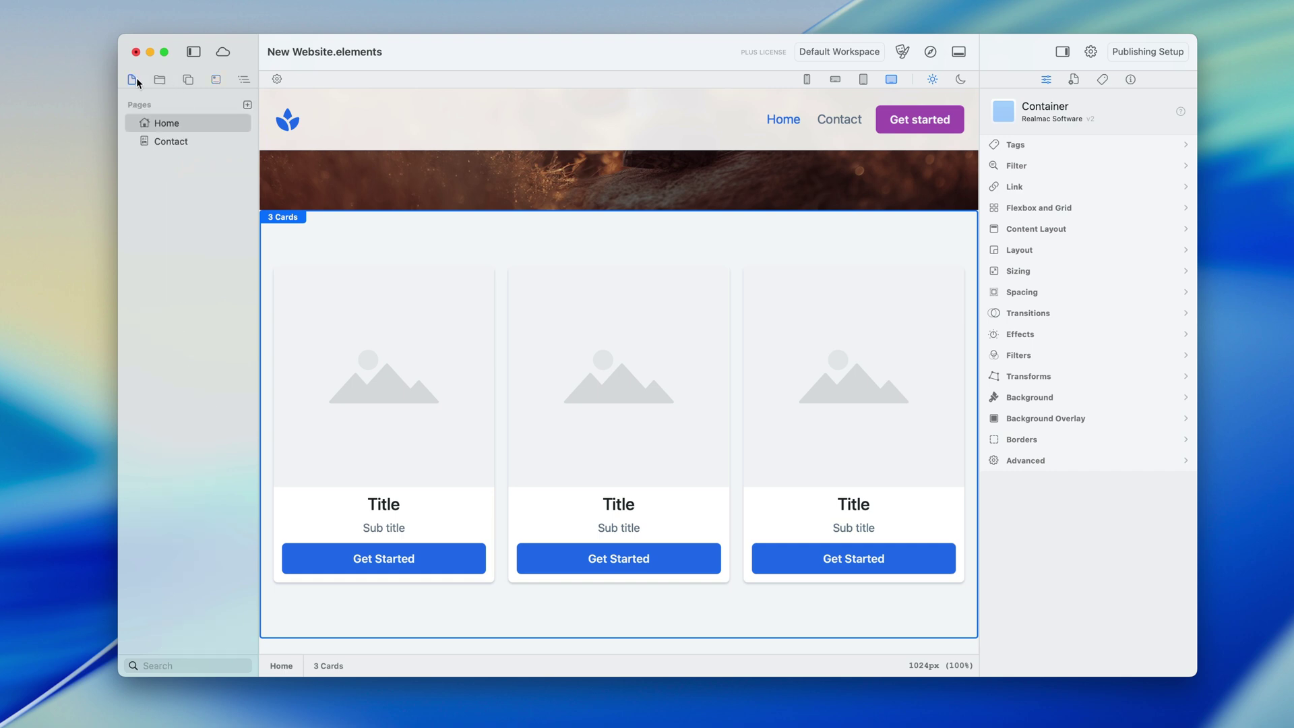
{"action": "left_click", "coordinate": [174, 140]}
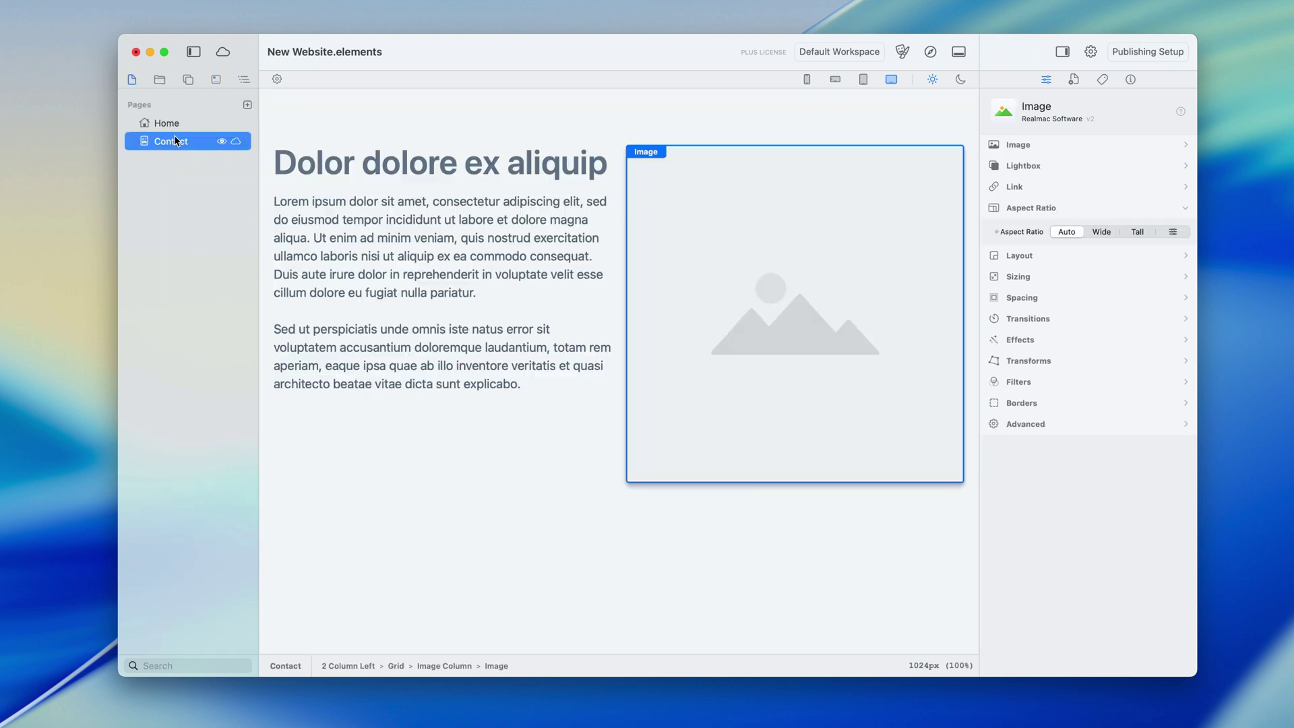
{"action": "left_click", "coordinate": [213, 80]}
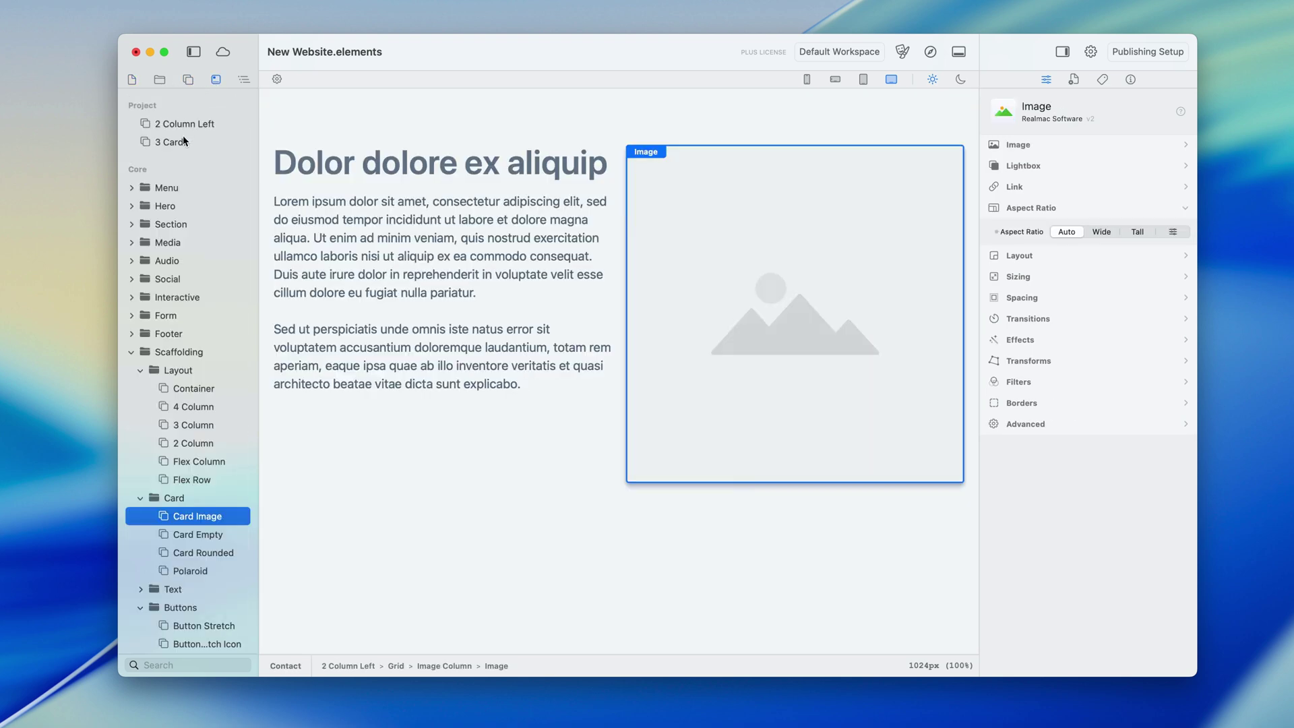
{"action": "left_click", "coordinate": [178, 144]}
{"action": "left_click_drag", "start_coordinate": [179, 145], "coordinate": [560, 568]}
{"action": "scroll", "coordinate": [568, 563], "scroll_direction": "down", "scroll_amount": 5}
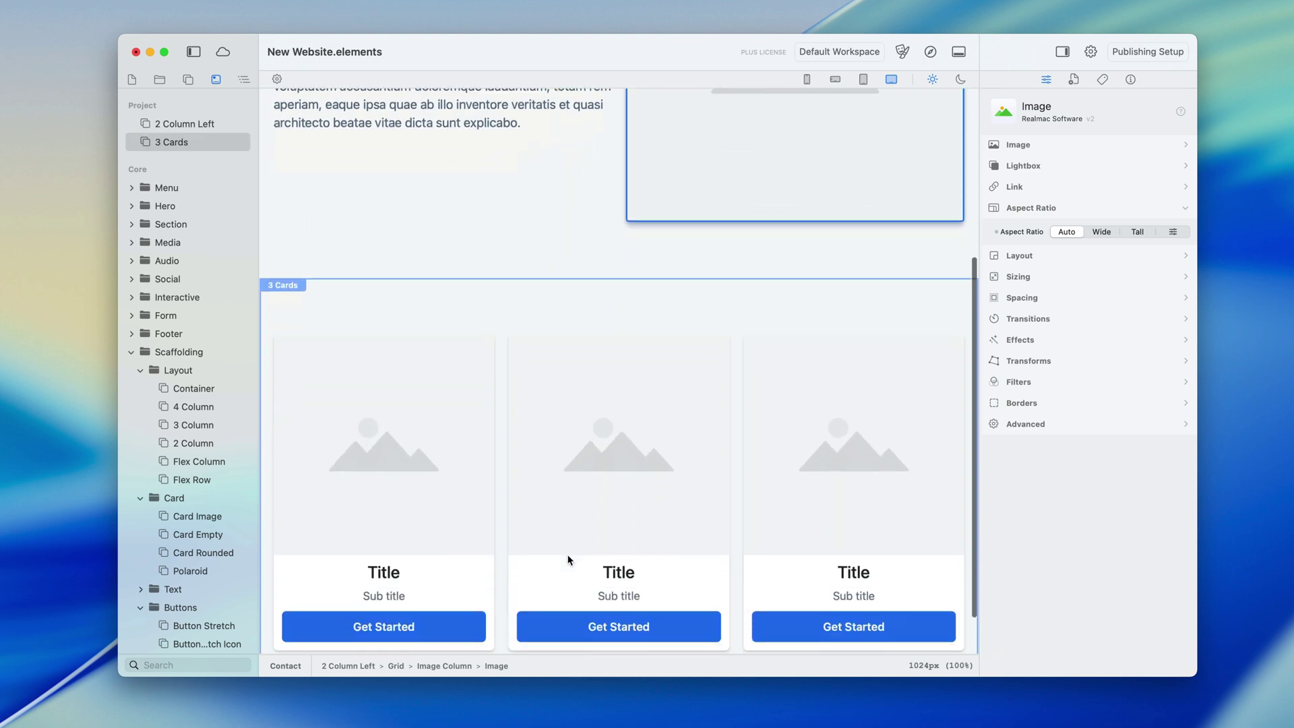
{"action": "scroll", "coordinate": [472, 288], "scroll_direction": "up", "scroll_amount": 5}
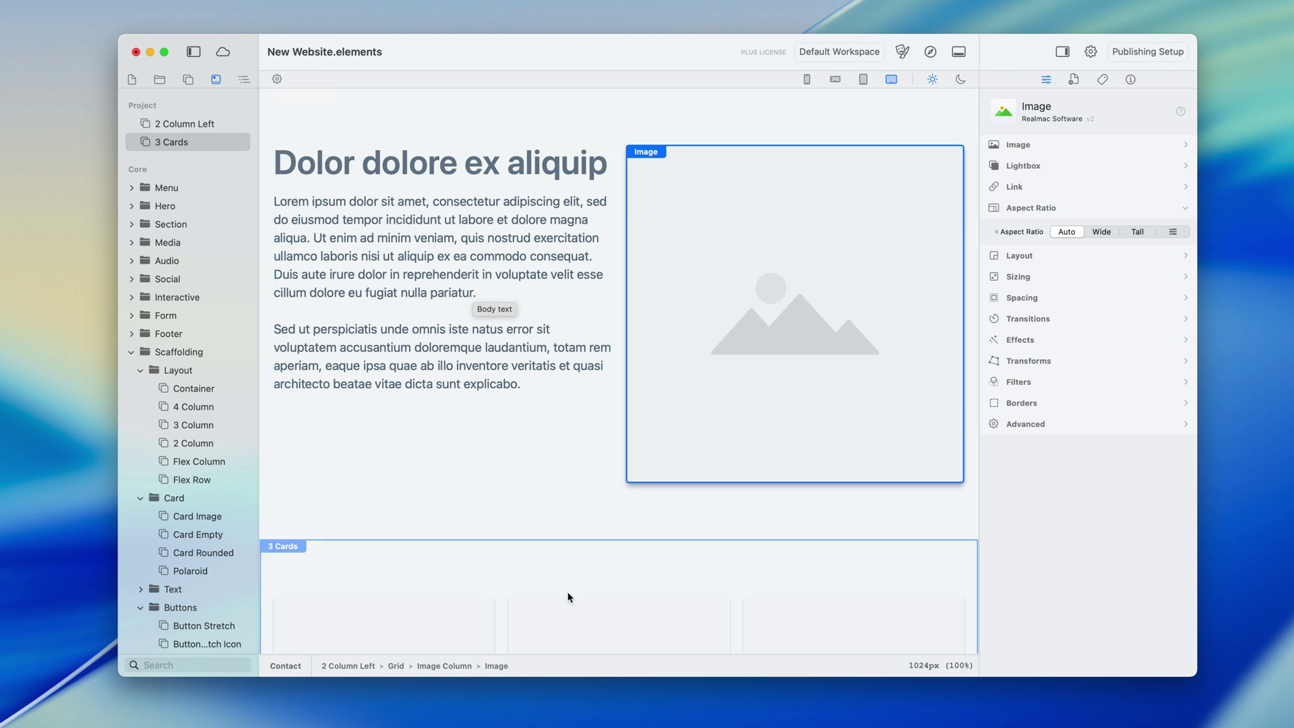
{"action": "left_click", "coordinate": [559, 571]}
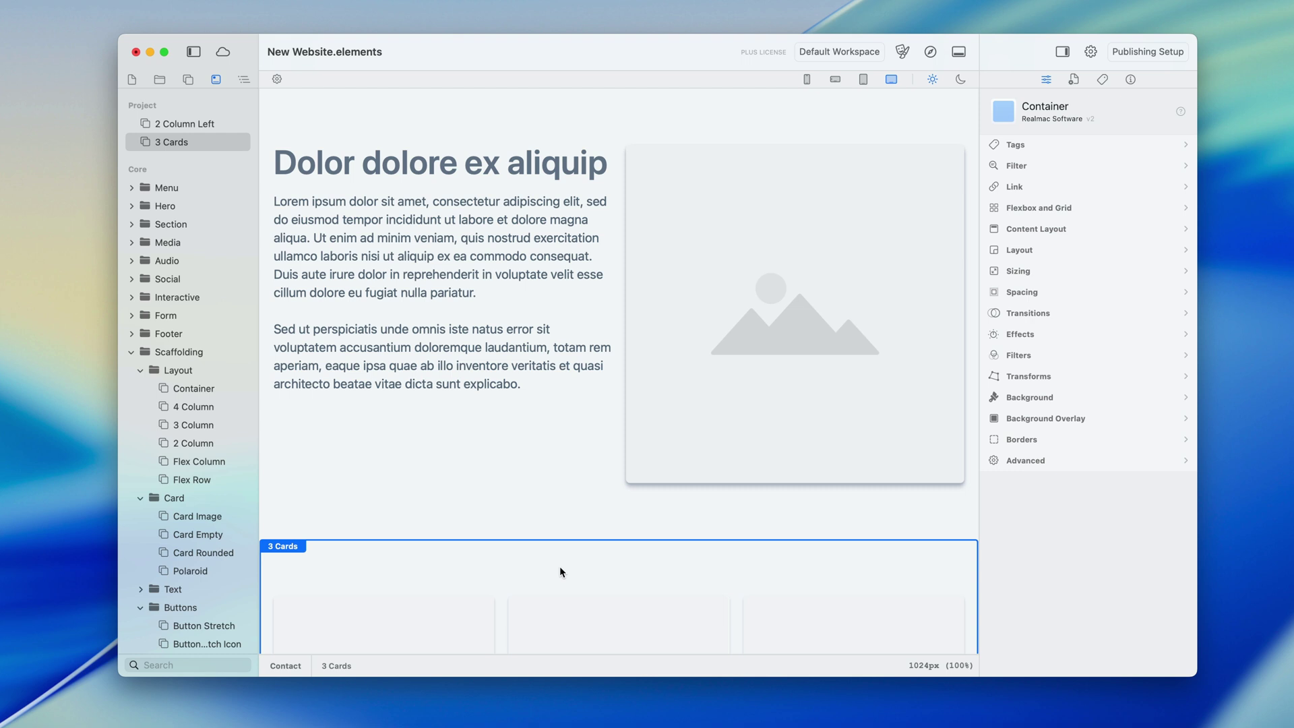
{"action": "right_click", "coordinate": [559, 568]}
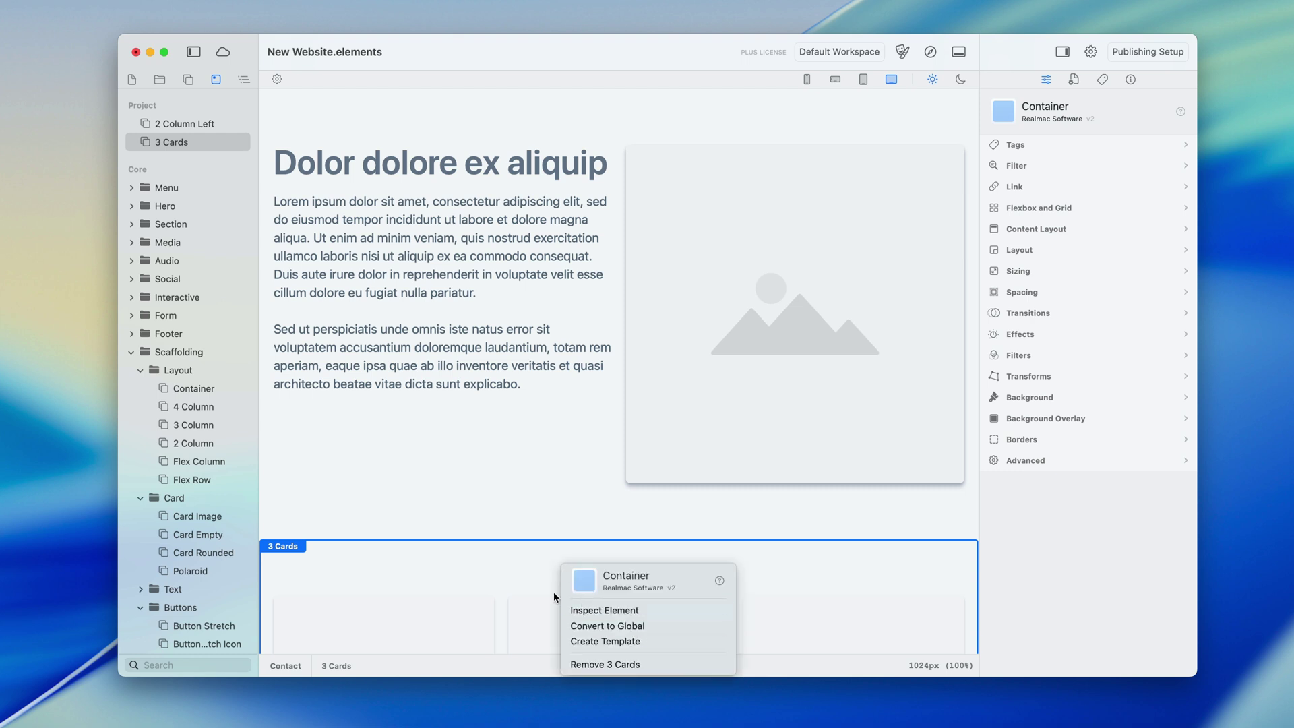
{"action": "left_click", "coordinate": [488, 571]}
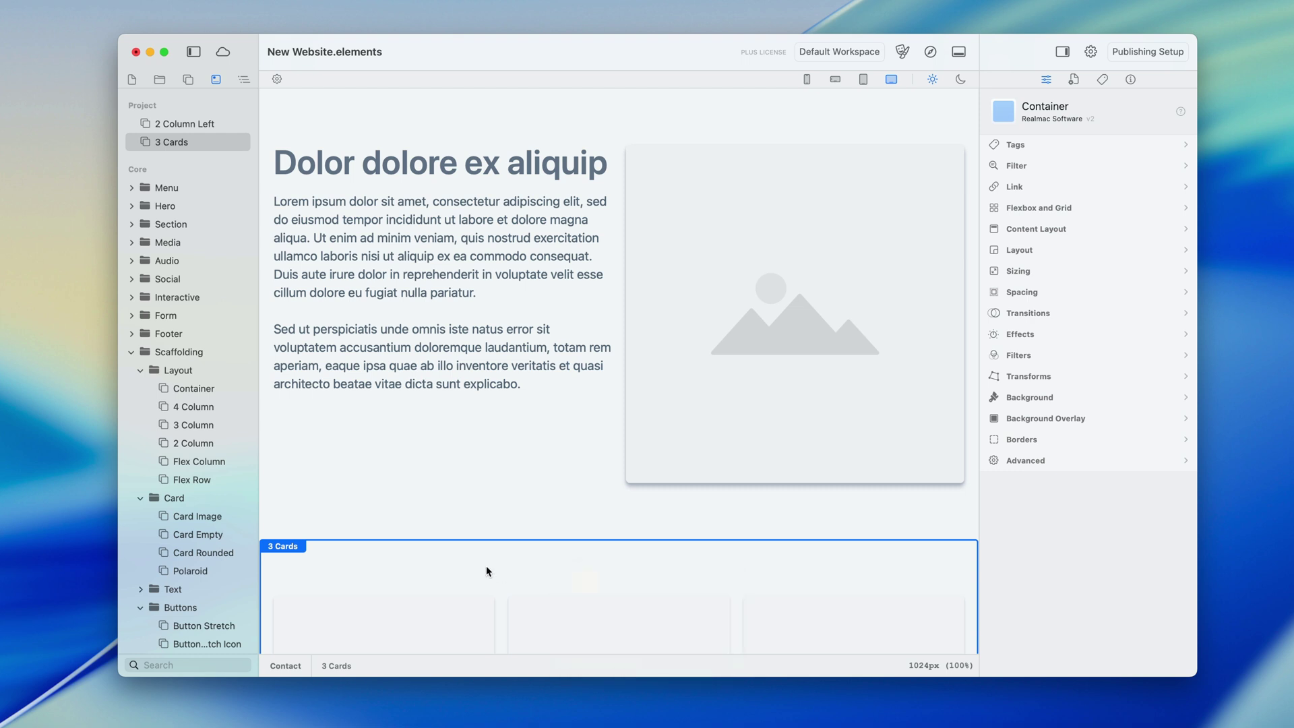